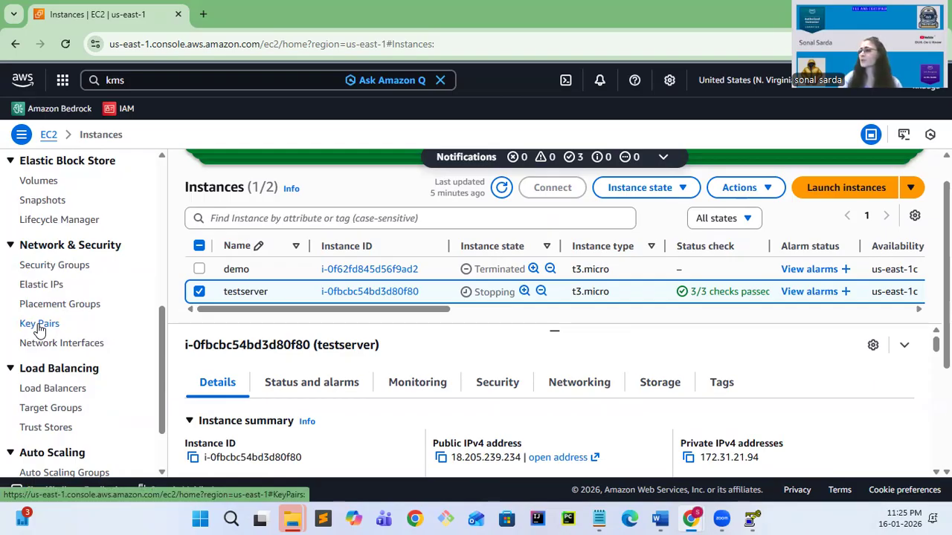
Create an EC2 key pair named demotestkey with type RSA and private key file format .pem
left_click(39, 327)
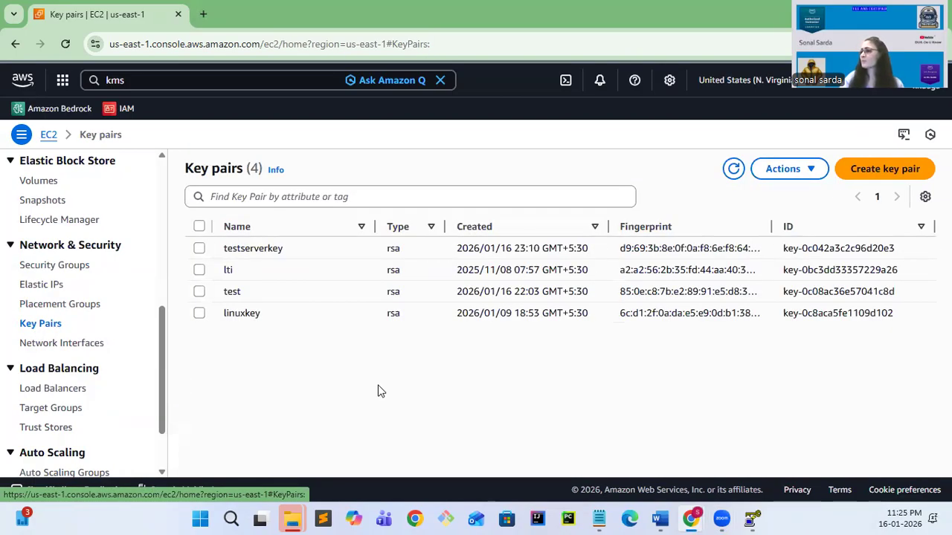
left_click(877, 169)
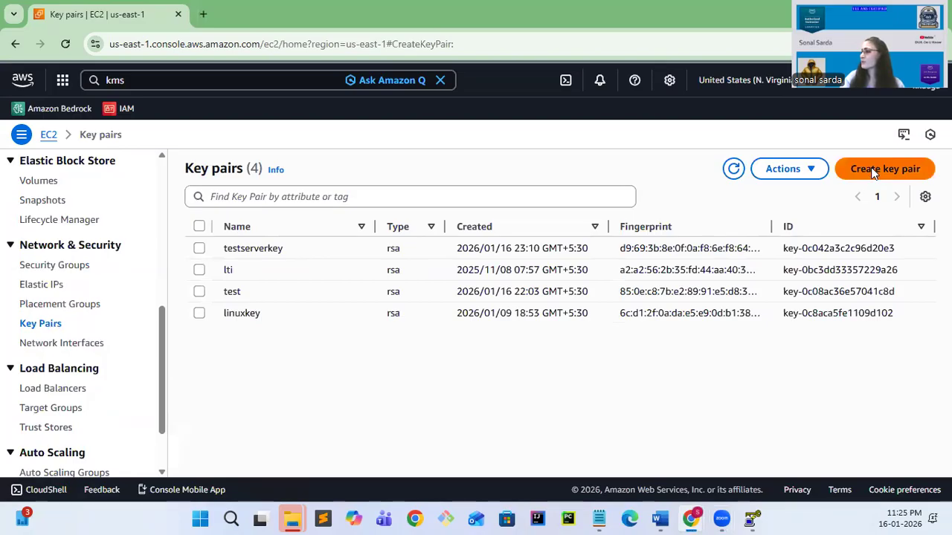
left_click(531, 269)
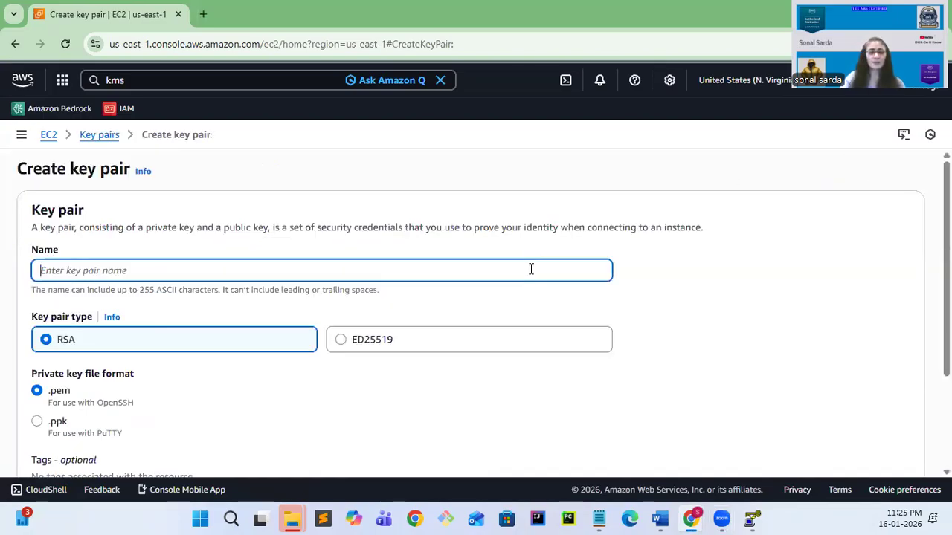
type("d")
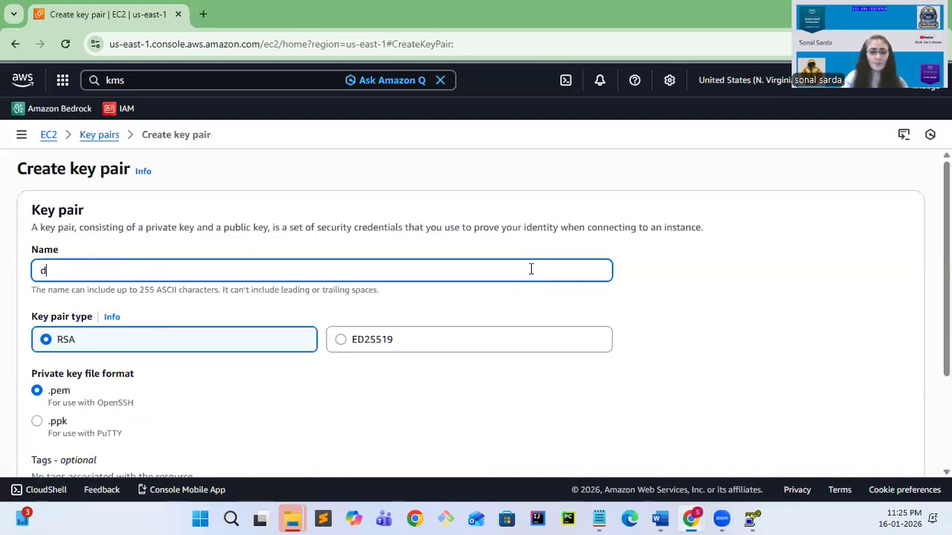
type("emotest")
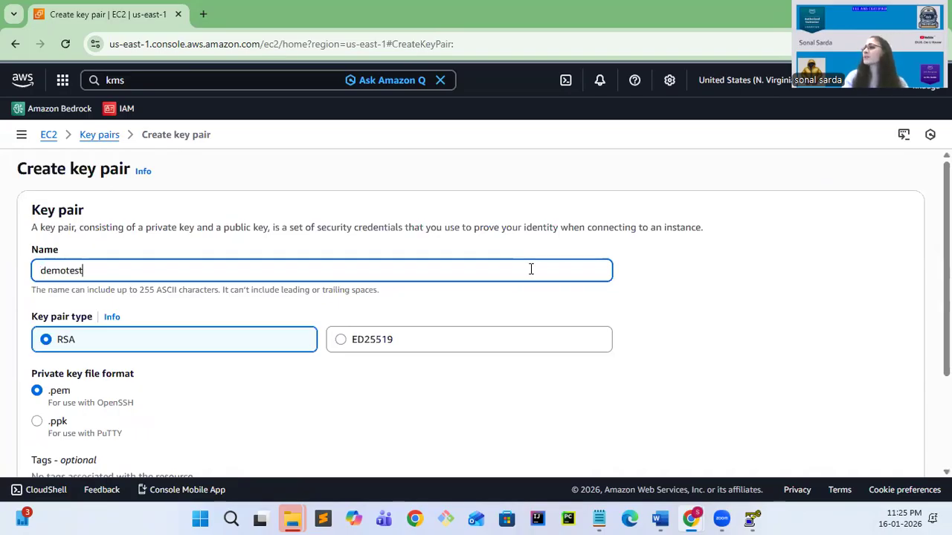
type("key")
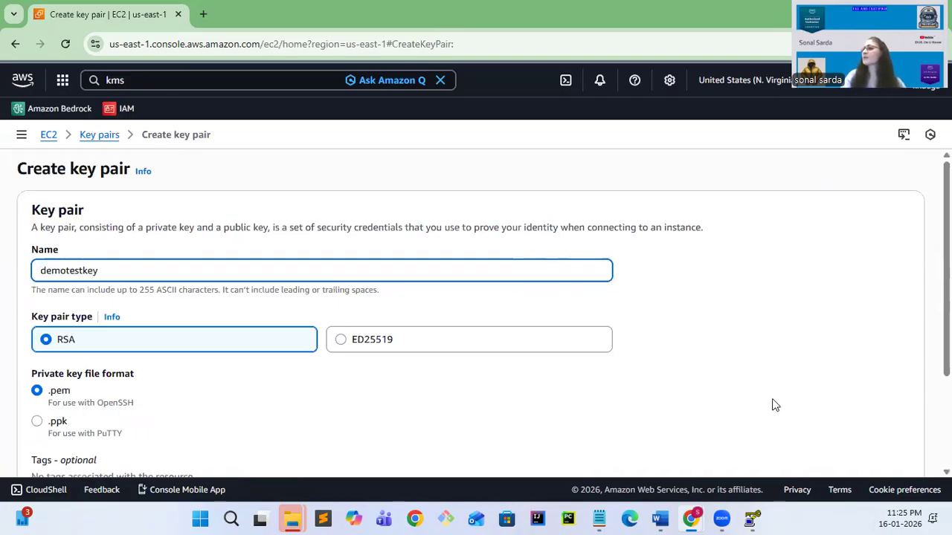
scroll(240, 356, "down", 1)
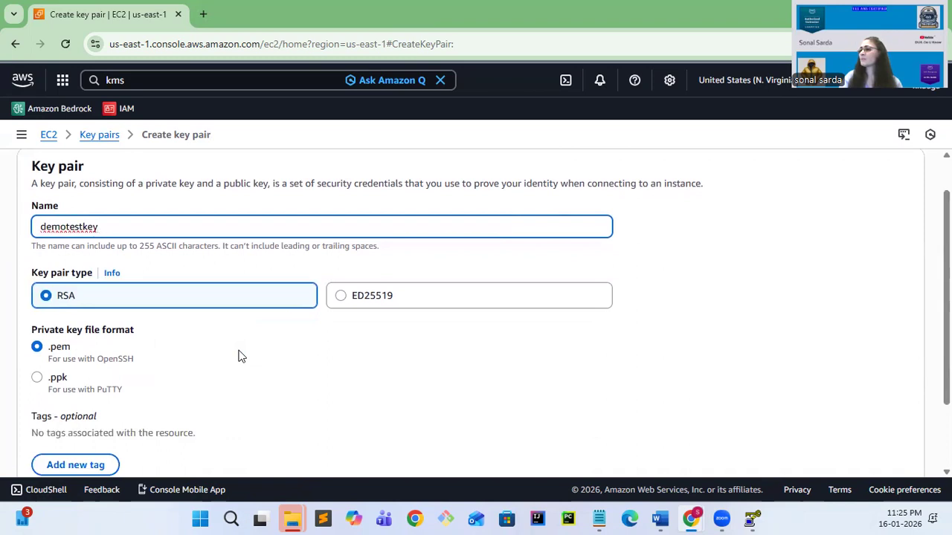
scroll(240, 356, "down", 1)
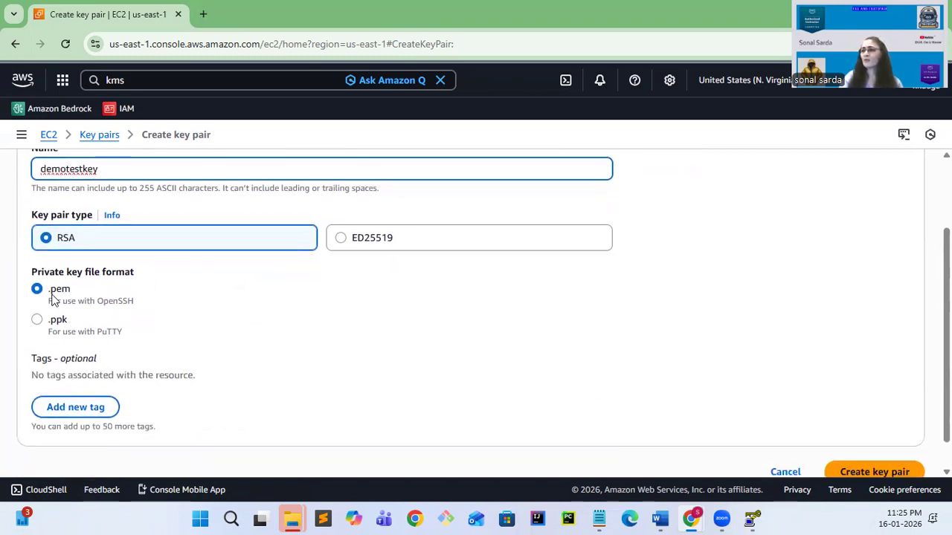
left_click(867, 462)
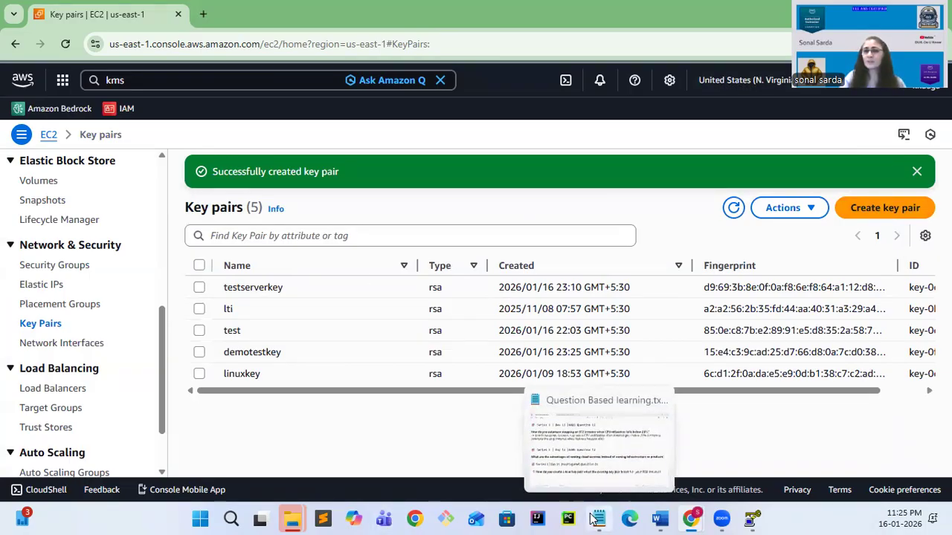
Switch to PuTTY Key Generator and load the demotestkey private key from Downloads, with all file types listed
mouse_move(753, 519)
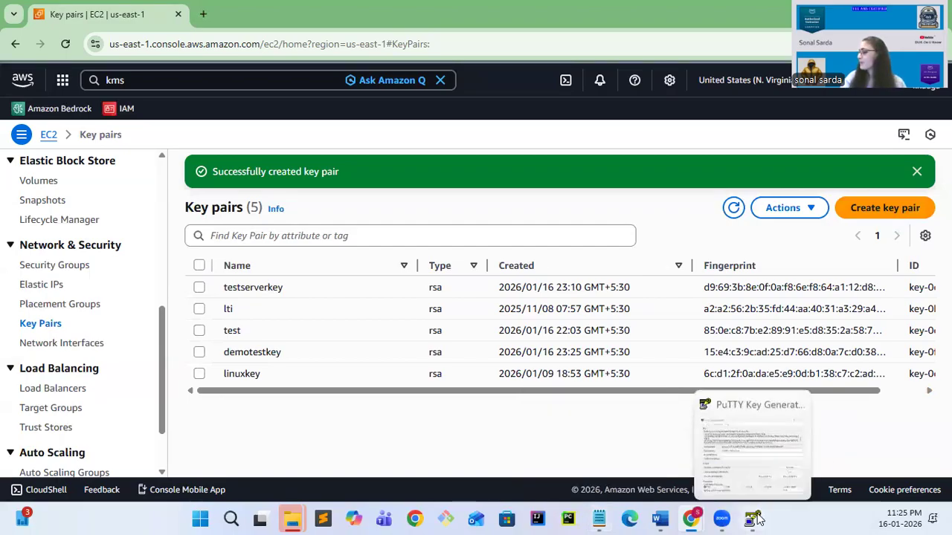
left_click(752, 518)
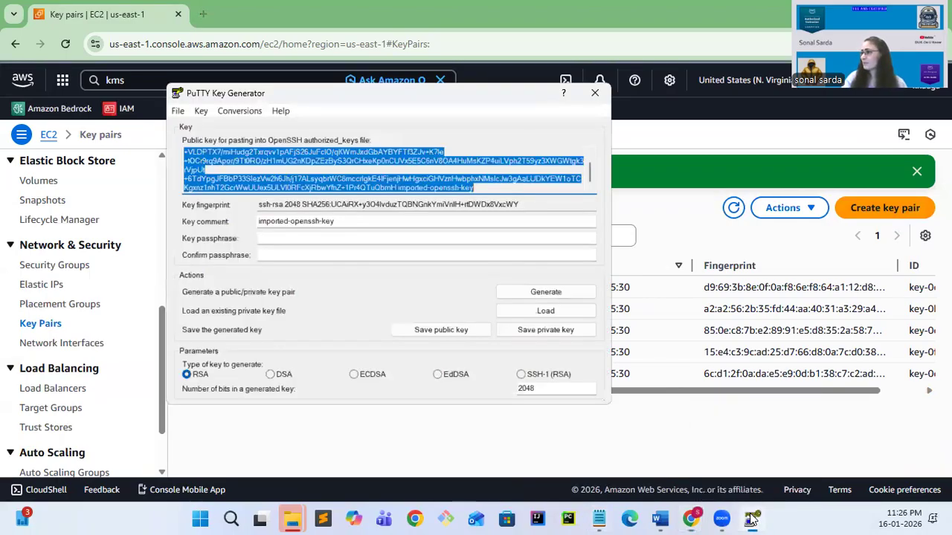
left_click(545, 310)
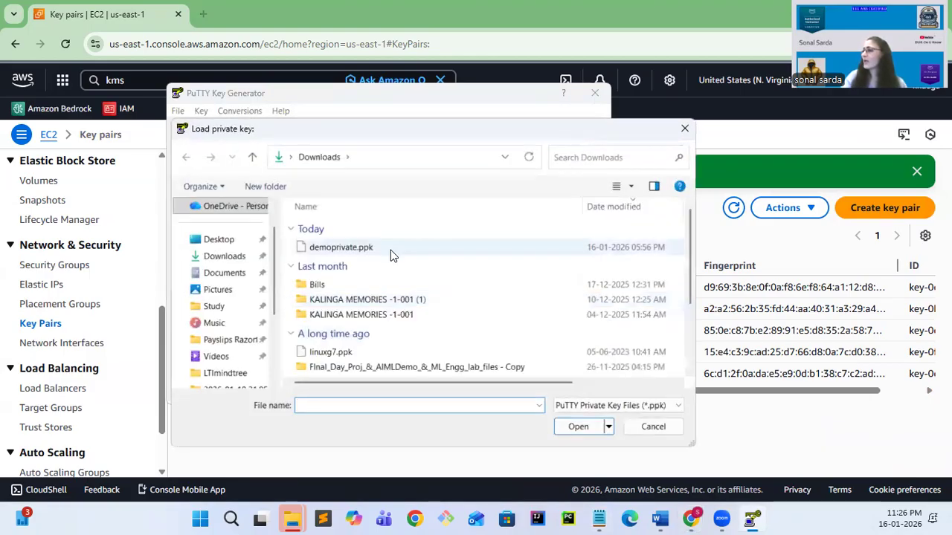
left_click(571, 406)
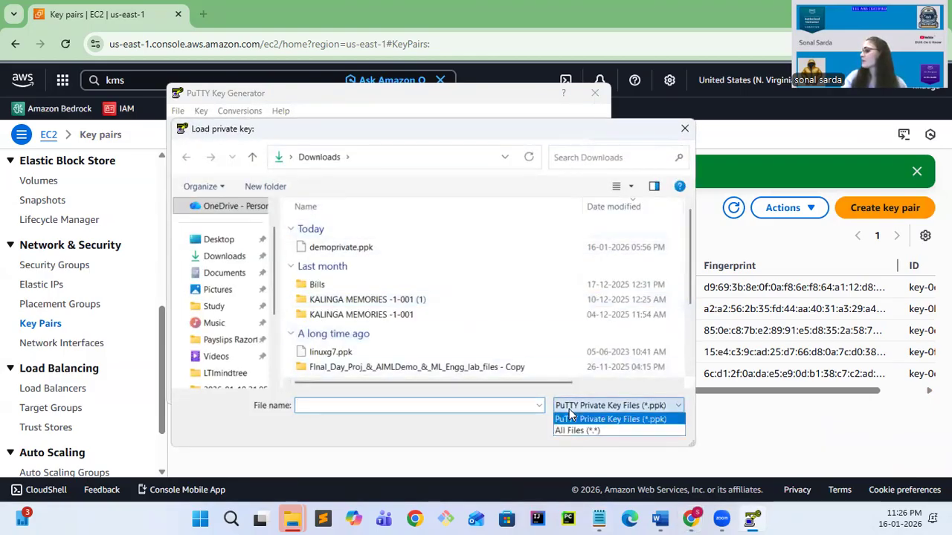
left_click(571, 432)
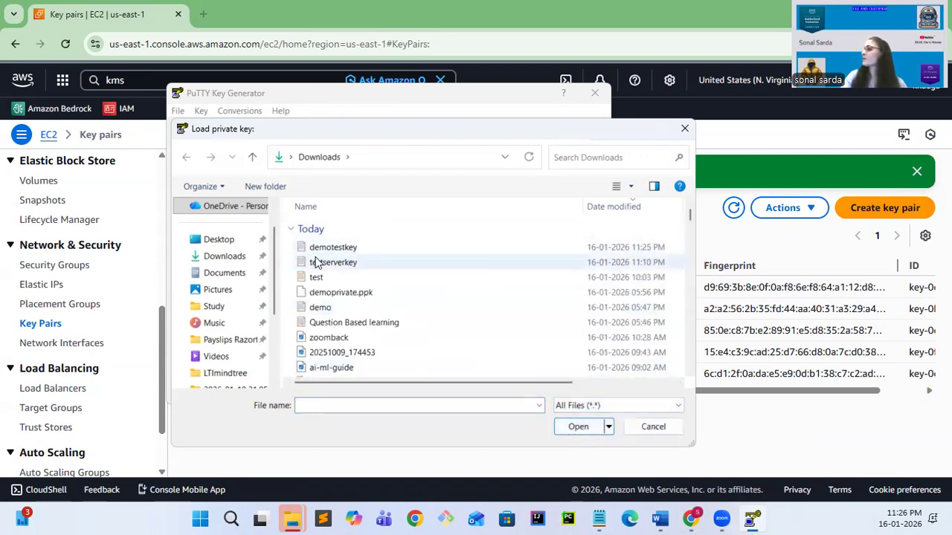
double_click(349, 248)
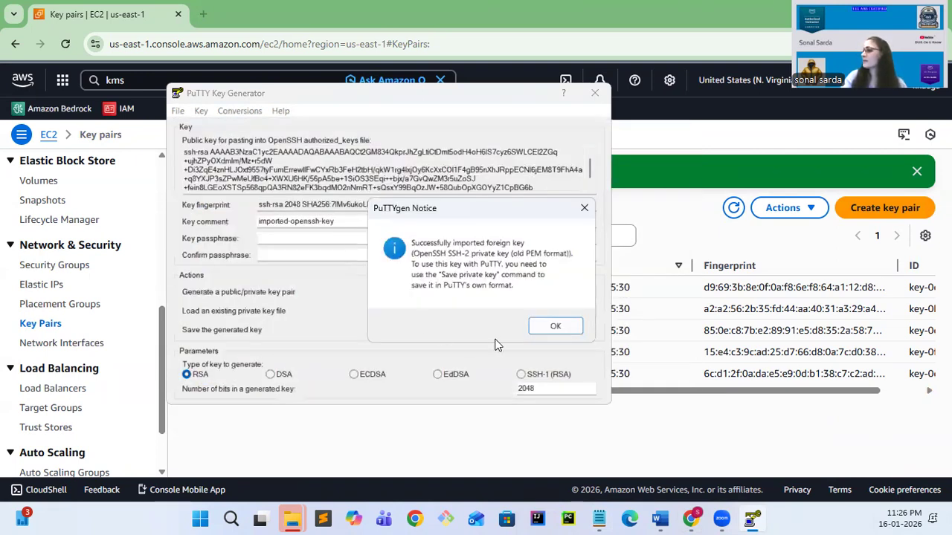
left_click(554, 327)
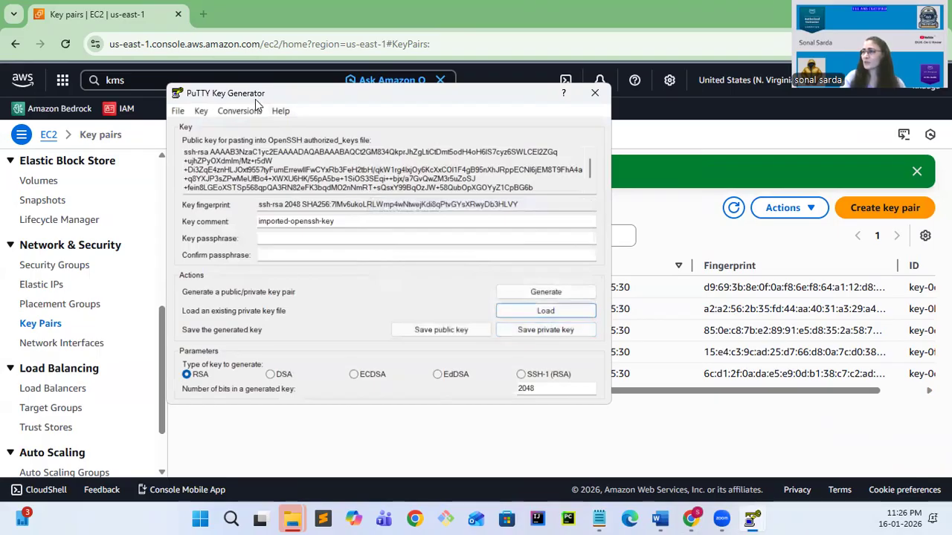
Select the entire OpenSSH public key text of the loaded key and return to the AWS console
double_click(186, 155)
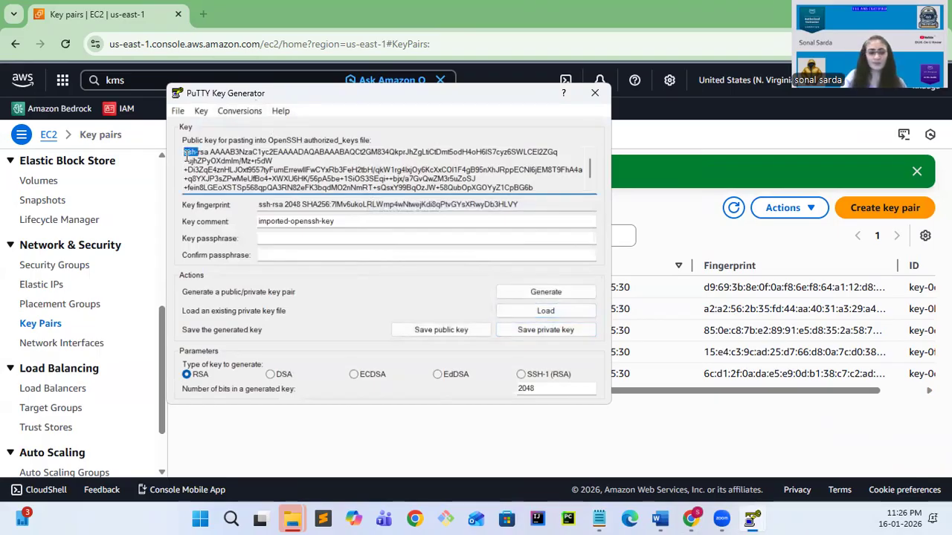
left_click(191, 158)
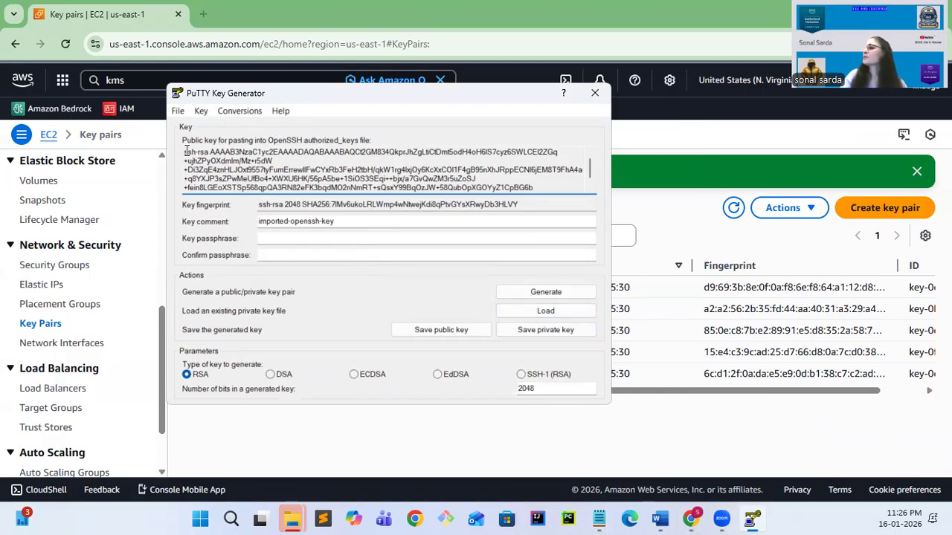
left_click_drag(186, 152, 589, 193)
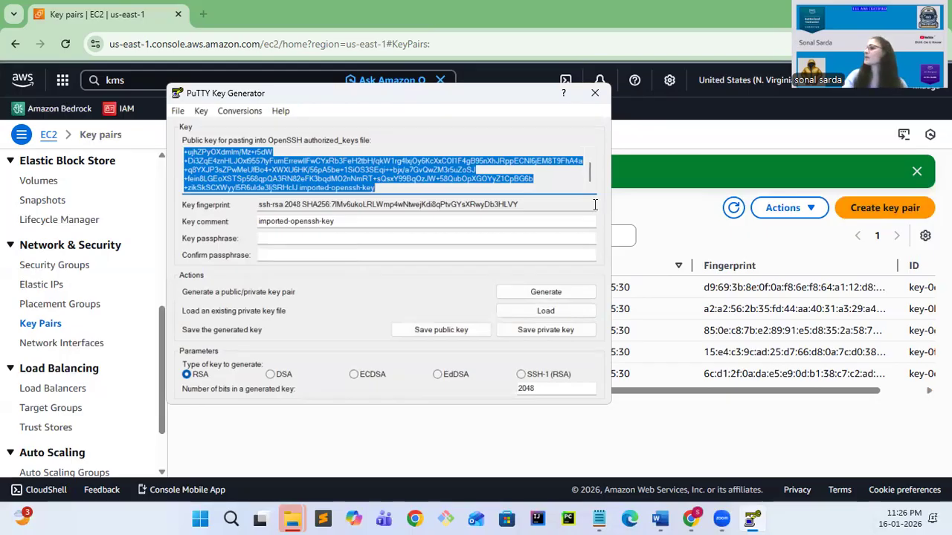
left_click(595, 93)
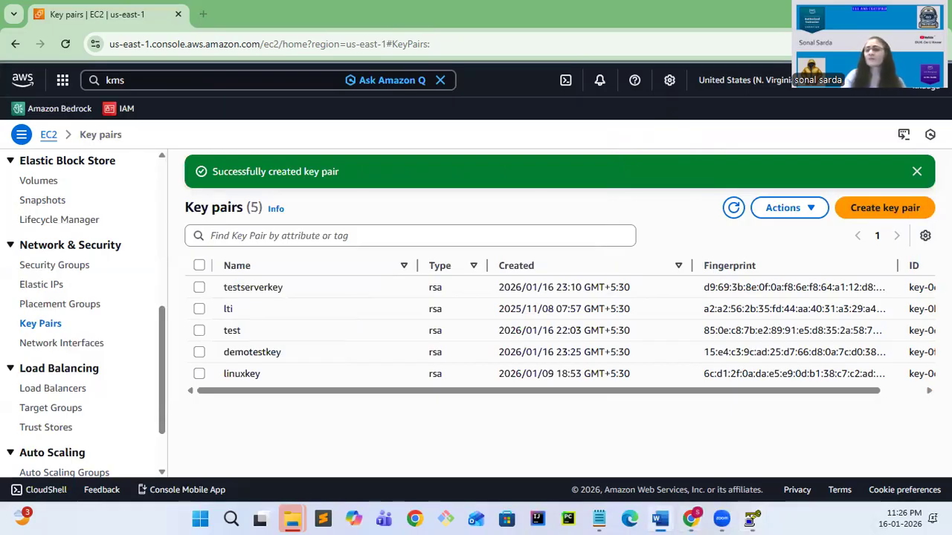
Go back to the EC2 instances list and refresh it
scroll(96, 278, "up", 1)
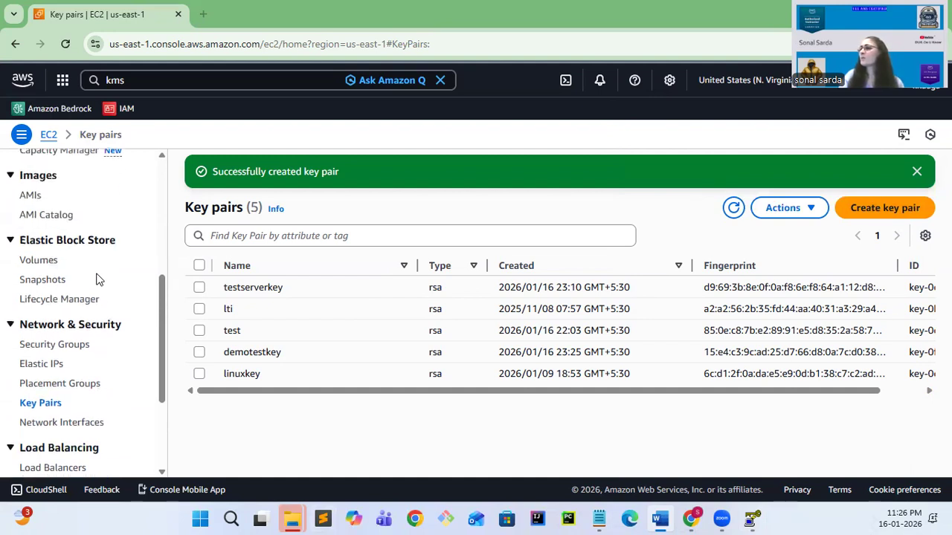
scroll(97, 278, "up", 2)
left_click(97, 275)
scroll(97, 277, "up", 1)
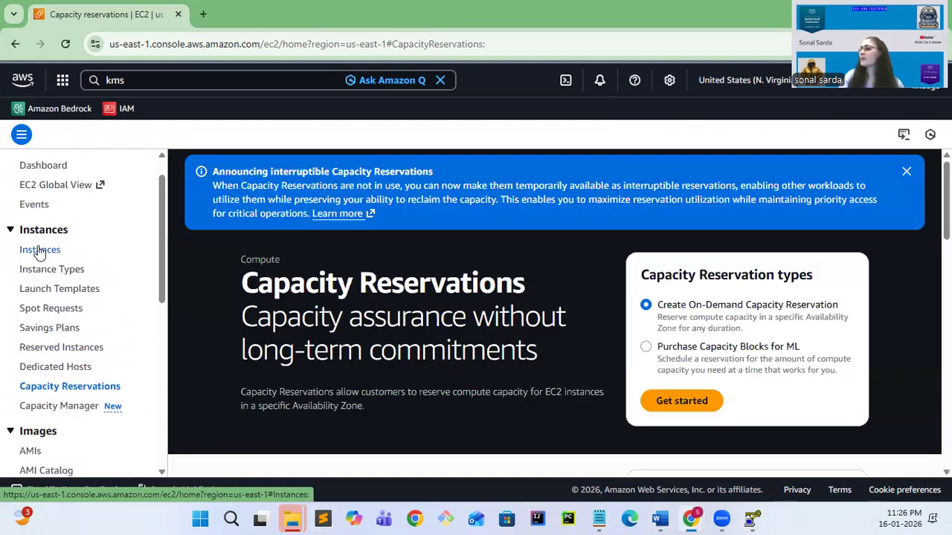
left_click(41, 250)
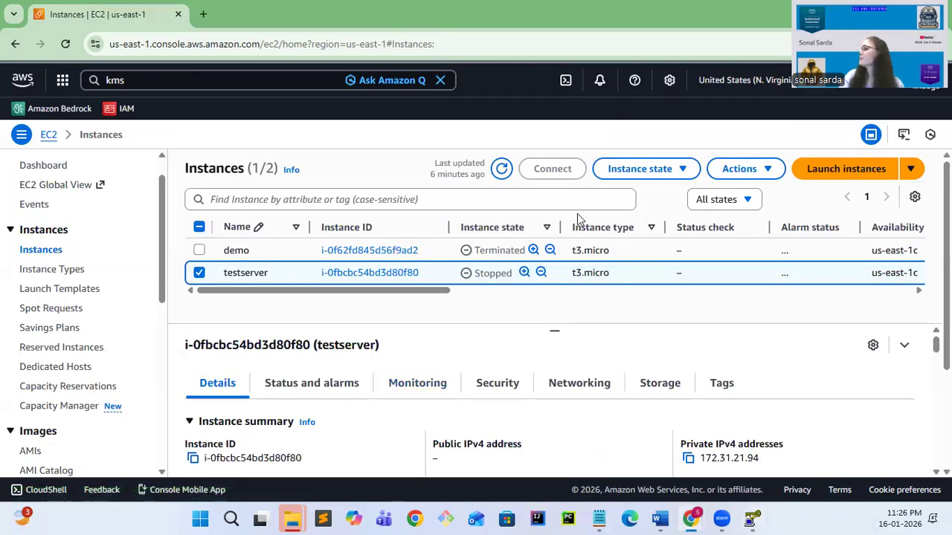
left_click(501, 170)
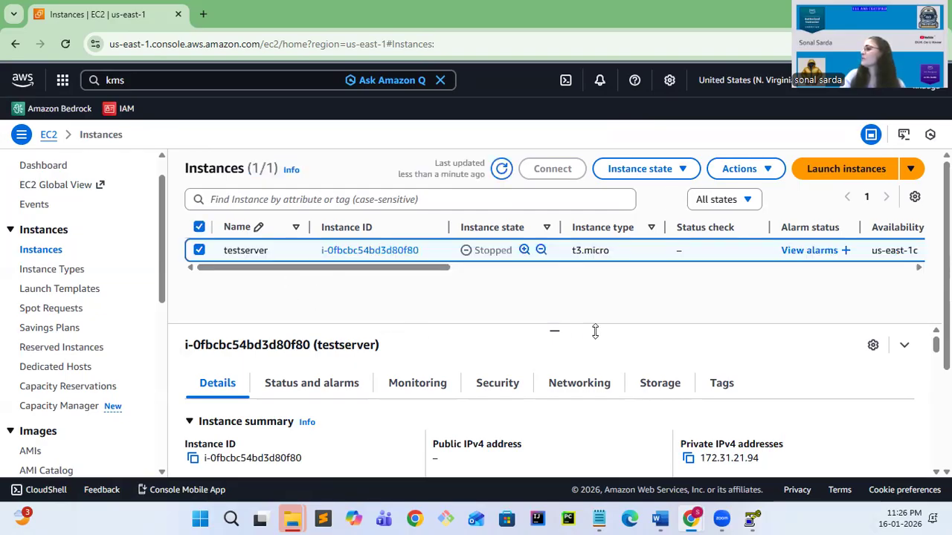
Open the user data of the testserver instance for editing
left_click(752, 173)
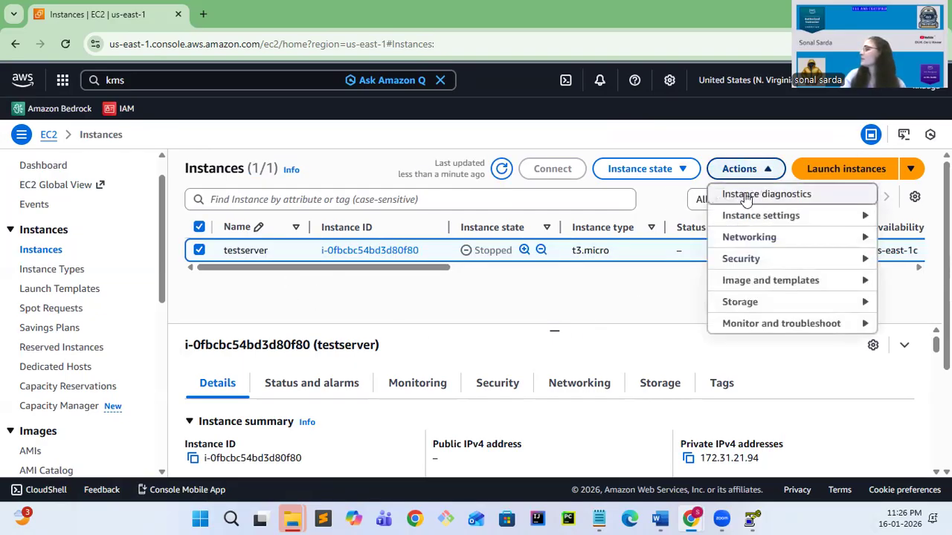
mouse_move(751, 219)
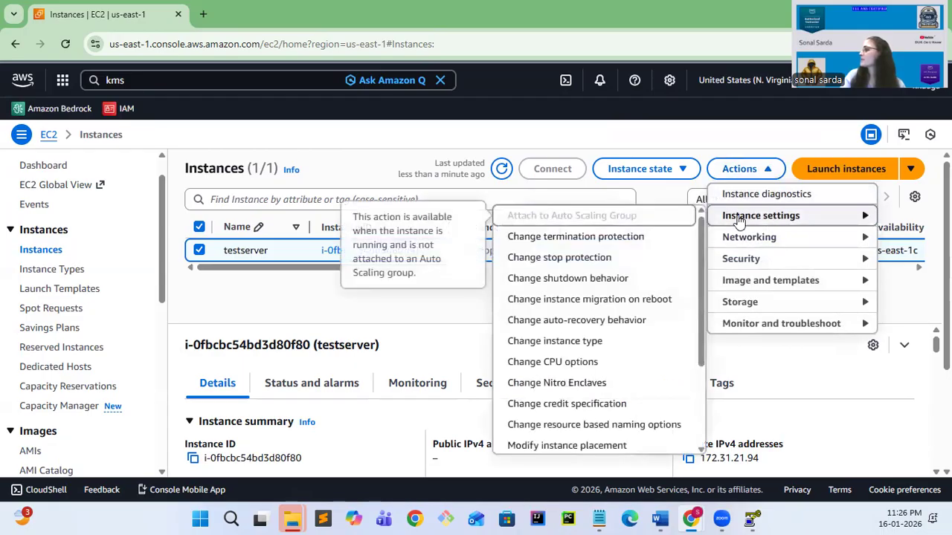
scroll(554, 375, "down", 3)
left_click(553, 381)
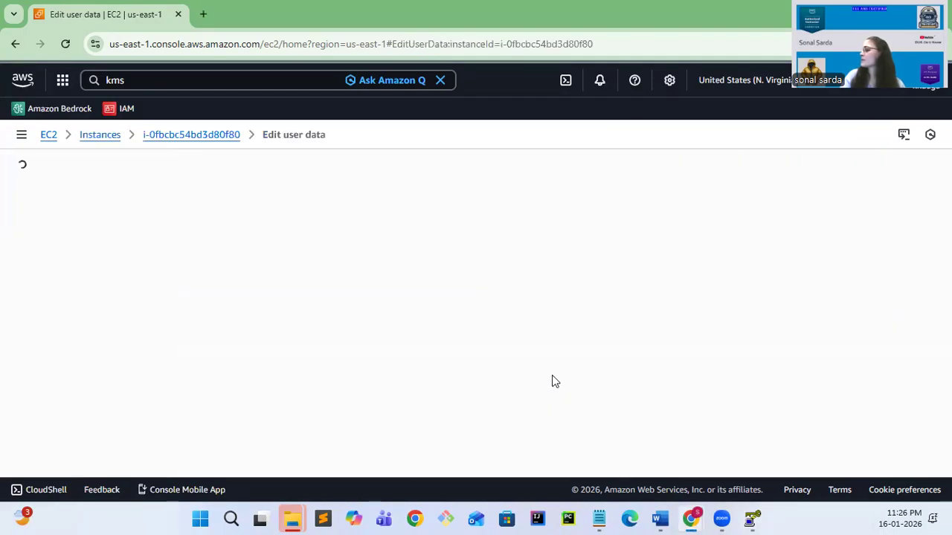
Examine the new user data script's bash header, .ssh directory creation and the echo line holding the ssh-rsa public key
scroll(553, 381, "down", 3)
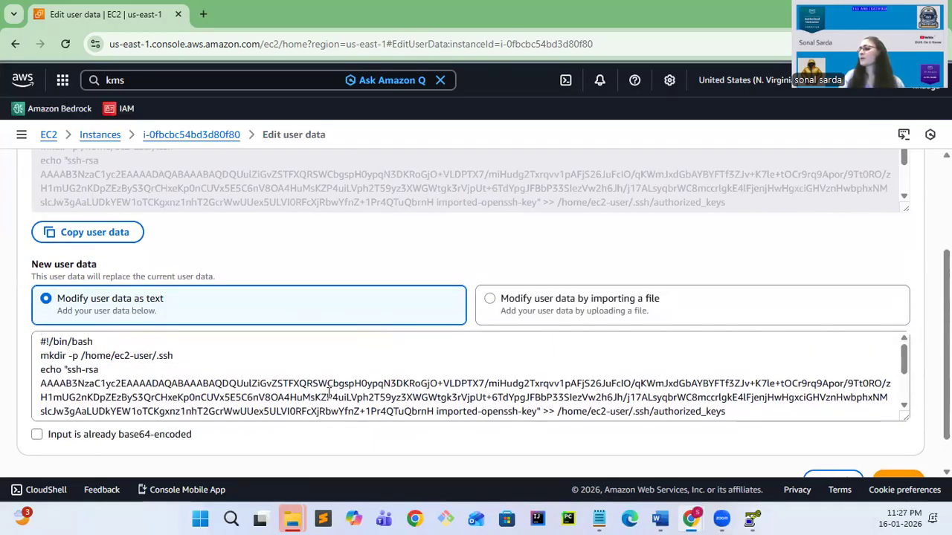
scroll(328, 394, "up", 1)
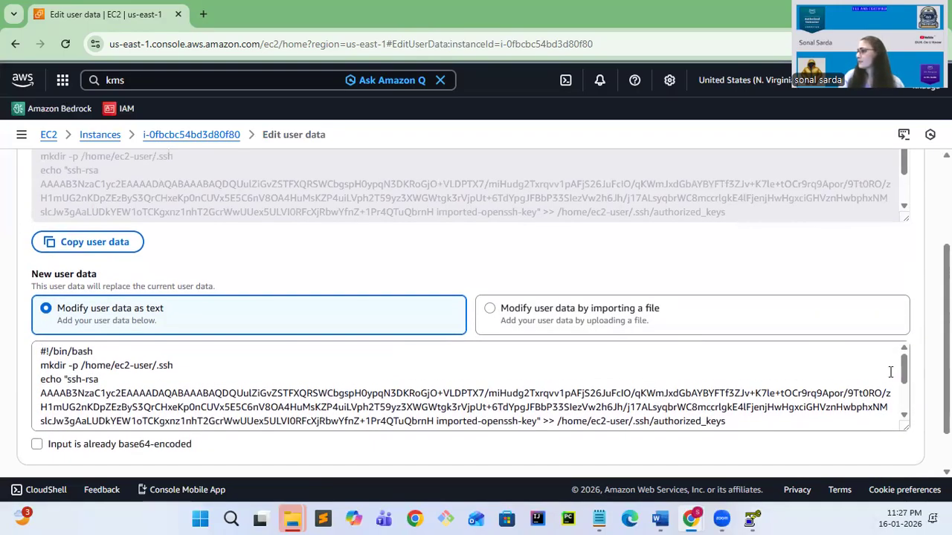
scroll(362, 413, "down", 1)
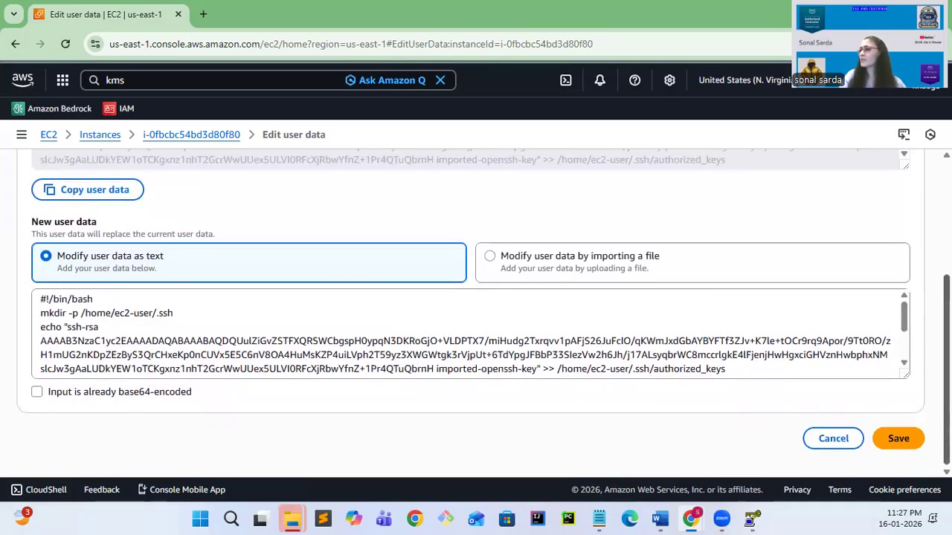
scroll(334, 360, "up", 1)
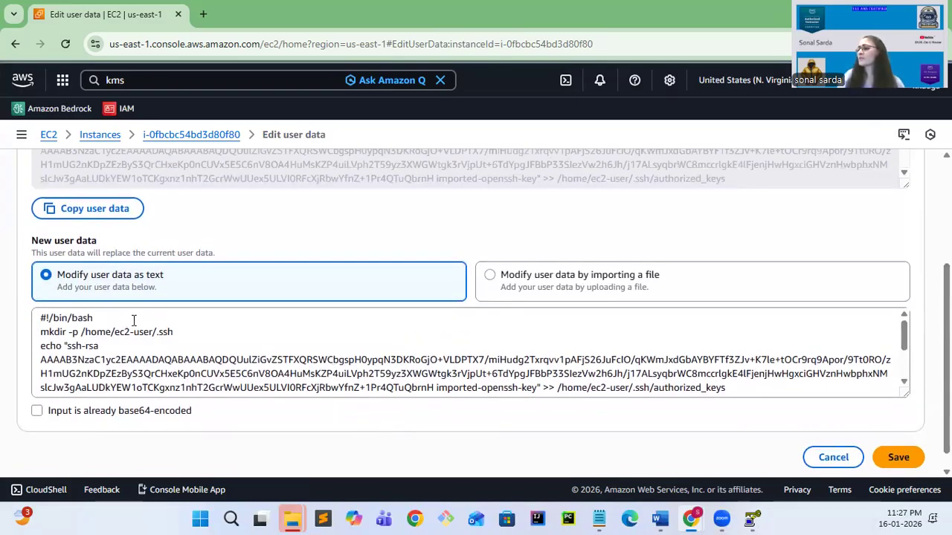
left_click_drag(38, 315, 95, 317)
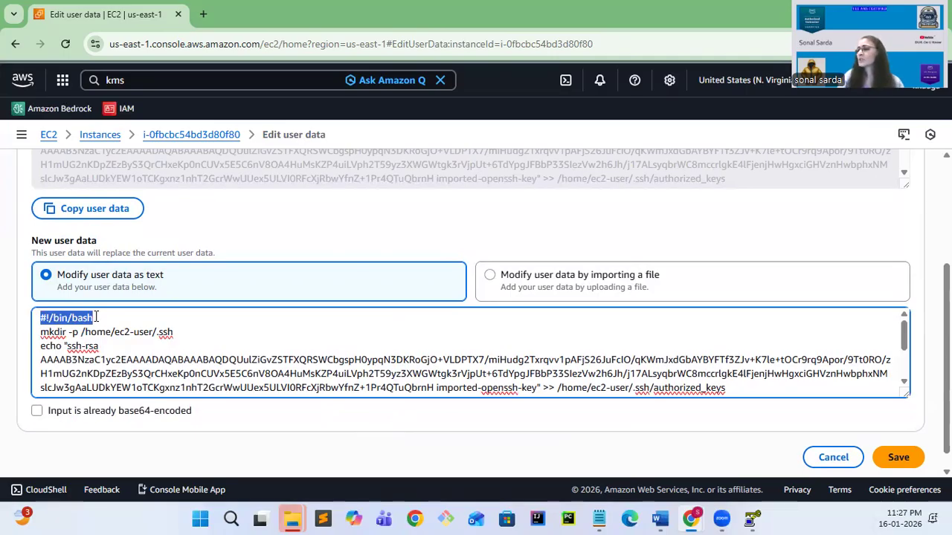
left_click(103, 322)
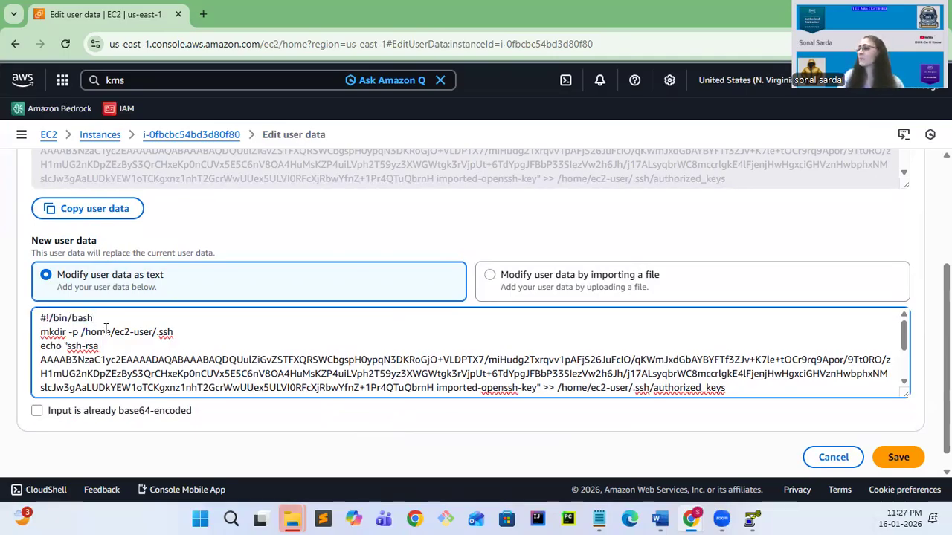
left_click_drag(40, 332, 181, 331)
left_click(181, 327)
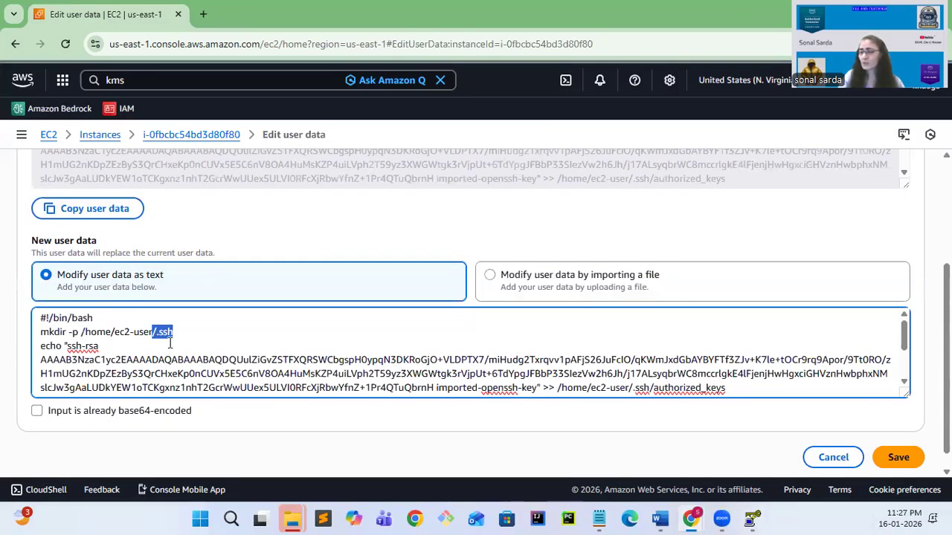
scroll(171, 339, "down", 1)
left_click(43, 341)
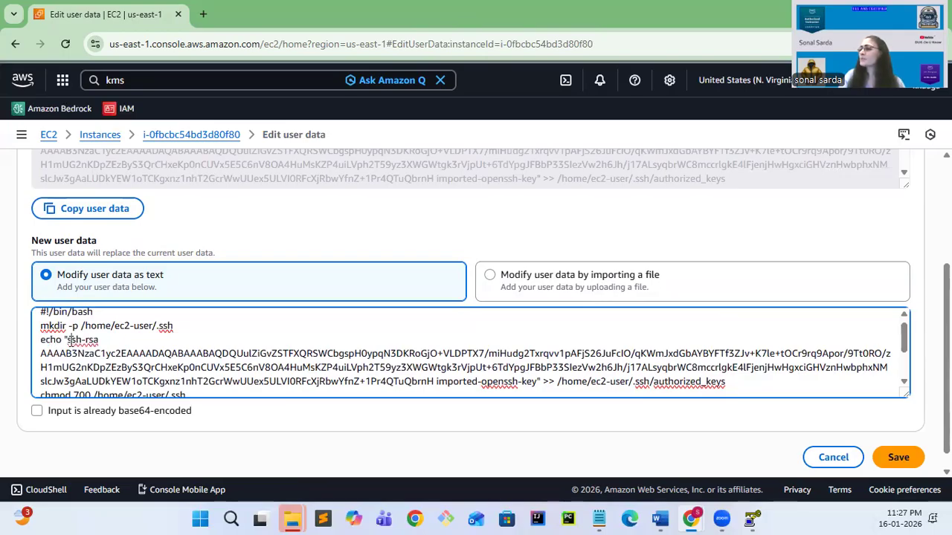
left_click_drag(68, 340, 190, 385)
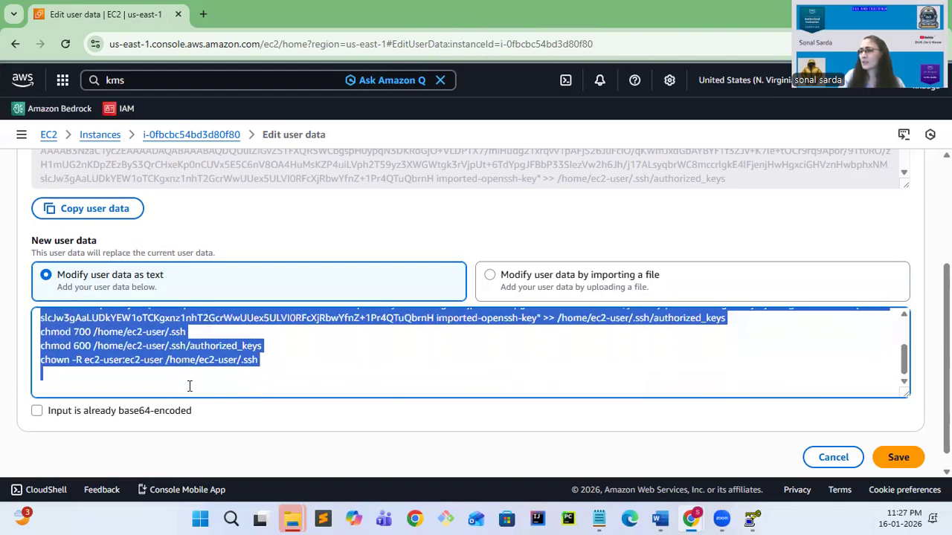
scroll(226, 364, "up", 2)
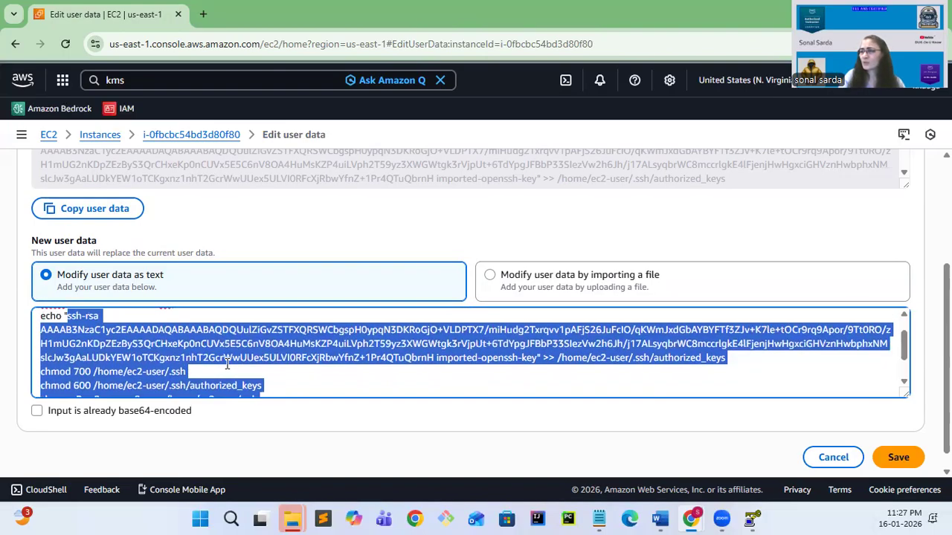
left_click(296, 364)
scroll(296, 364, "up", 1)
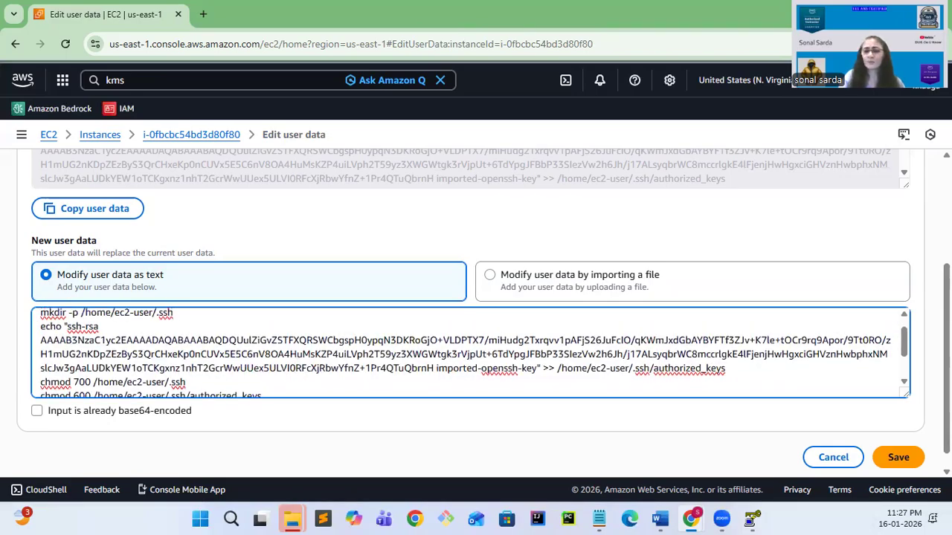
Replace the old ssh-rsa public key inside the echo quotes of the new user data with the copied demotestkey public key
left_click(660, 519)
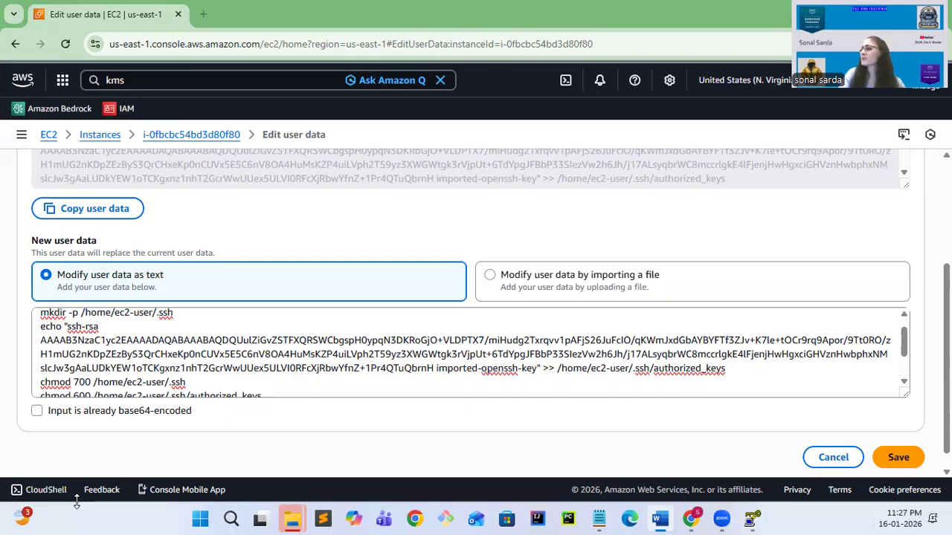
left_click_drag(67, 327, 540, 367)
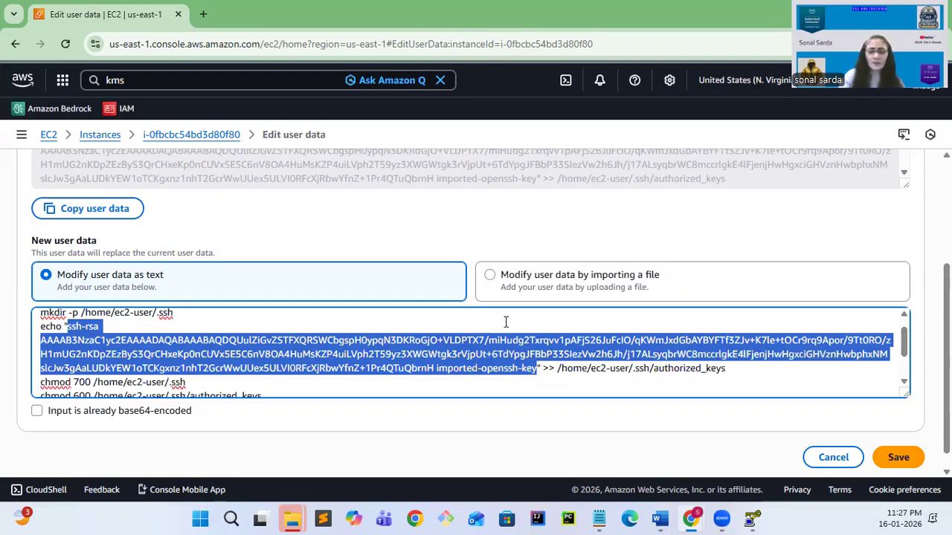
key("ctrl+v")
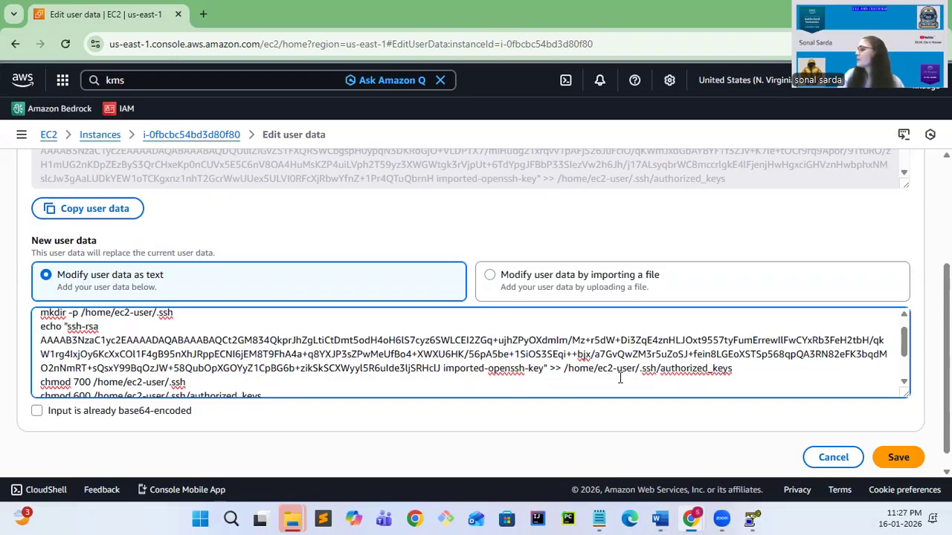
Examine the script's authorized_keys path, the chmod 700 and 600 lines, and the chown -R ec2-user:ec2-user line
left_click_drag(739, 372, 565, 372)
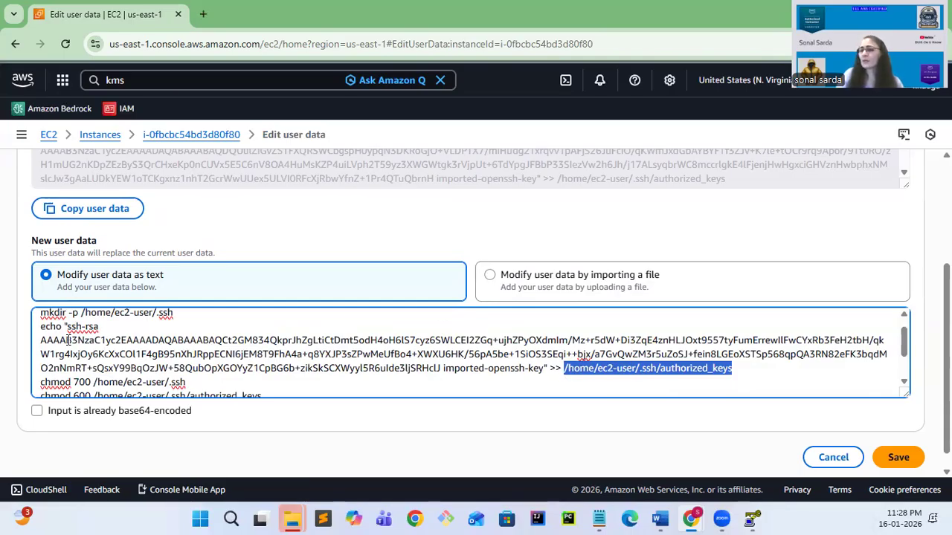
scroll(131, 364, "down", 2)
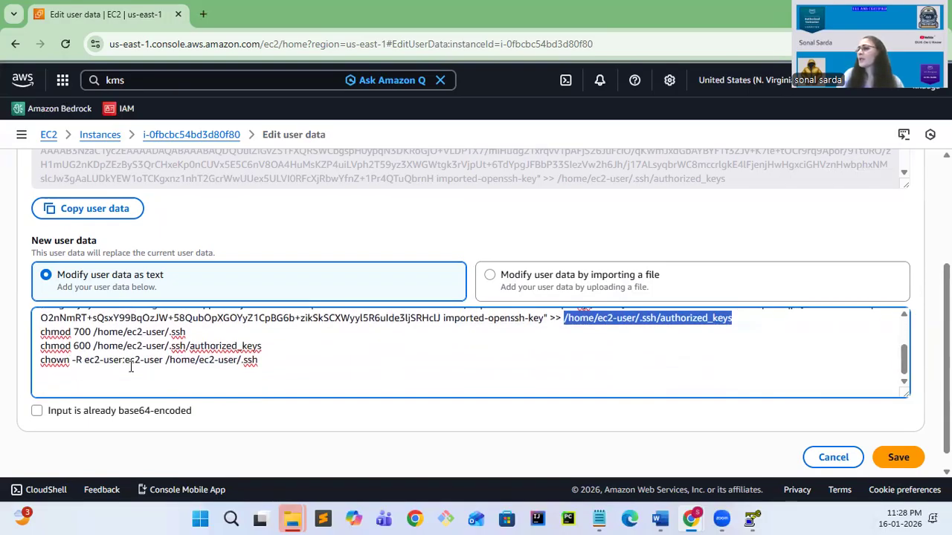
left_click_drag(45, 335, 50, 335)
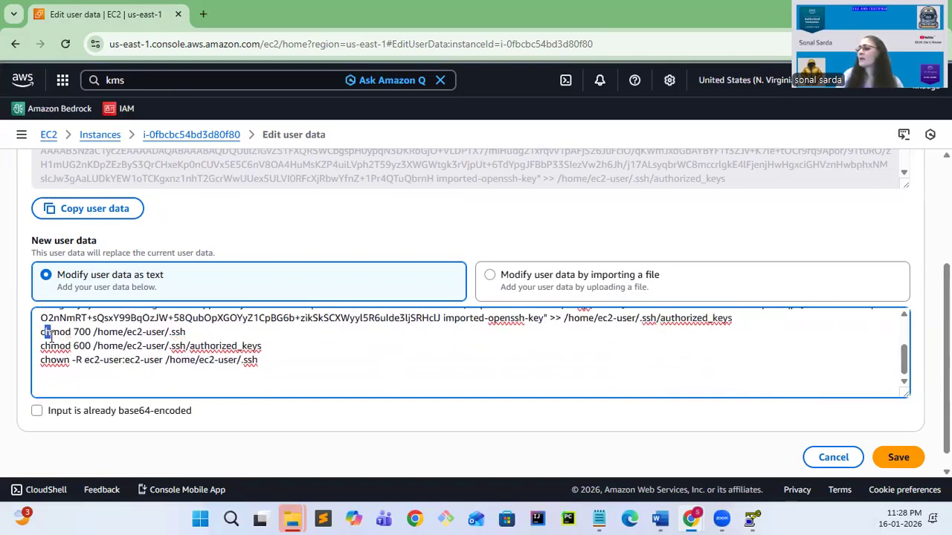
left_click(42, 336)
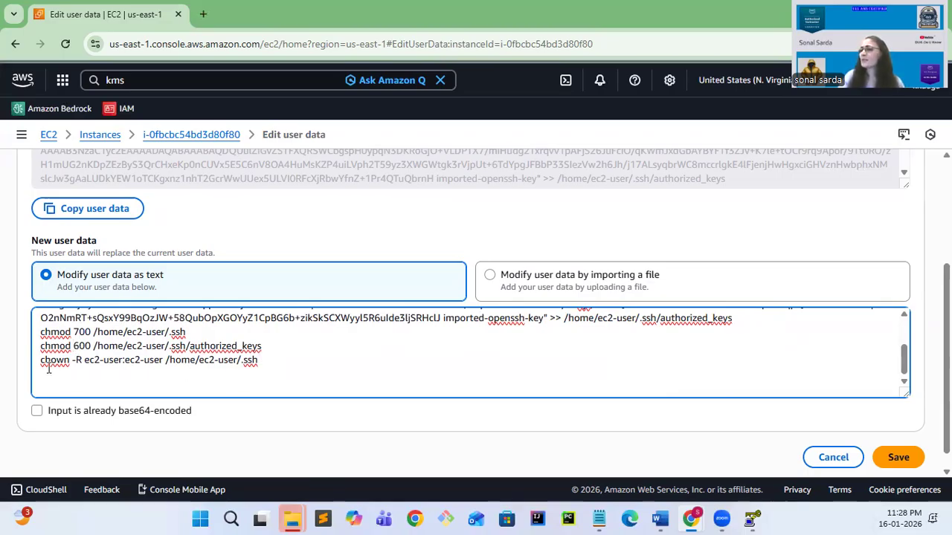
left_click_drag(43, 364, 80, 371)
left_click(79, 371)
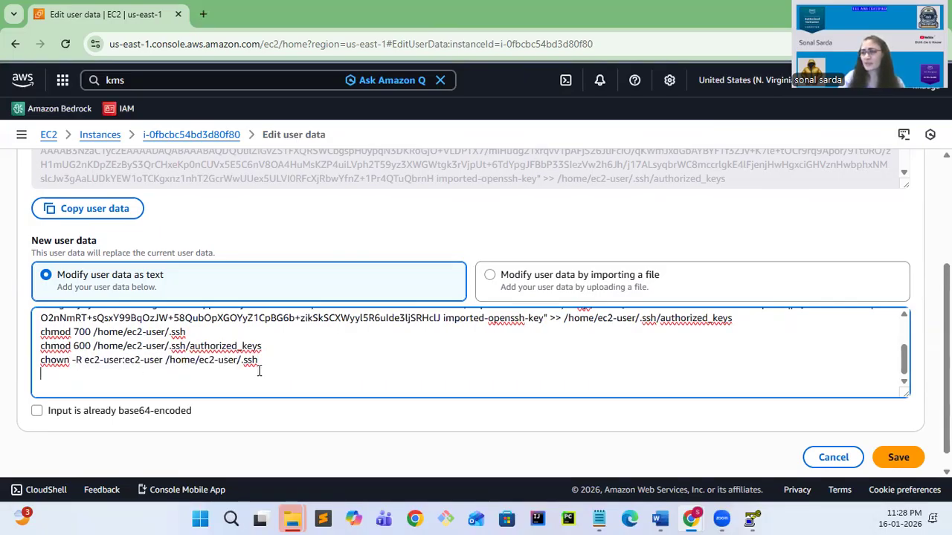
double_click(76, 359)
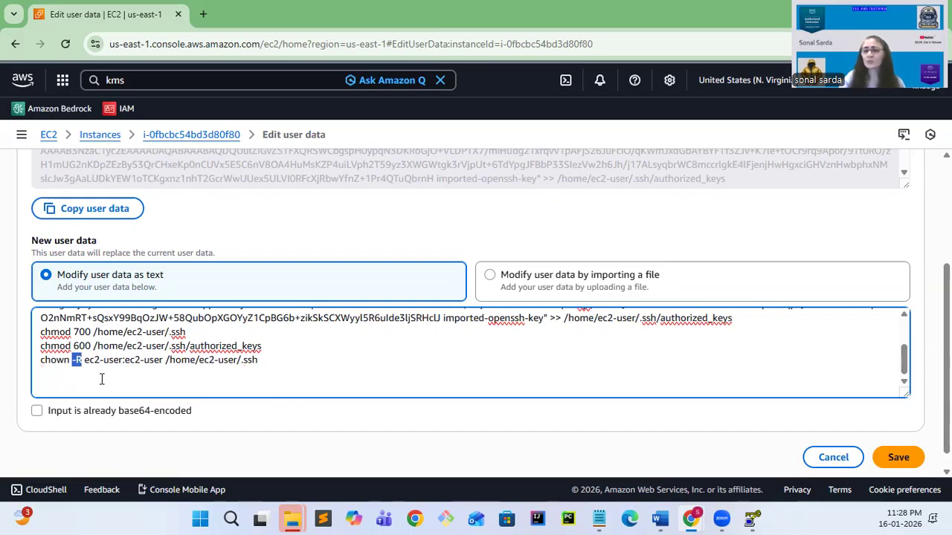
left_click_drag(85, 360, 130, 360)
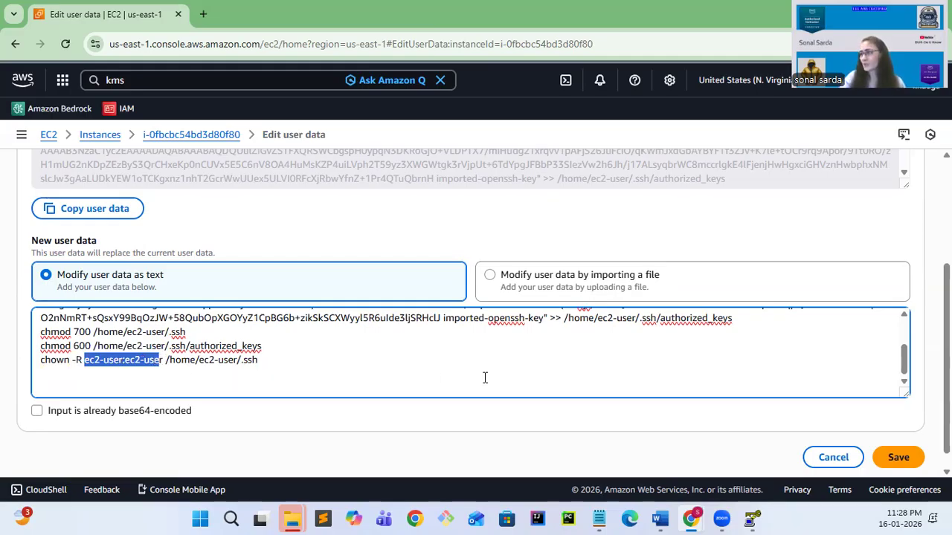
scroll(484, 379, "up", 2)
scroll(484, 379, "down", 2)
scroll(484, 379, "up", 2)
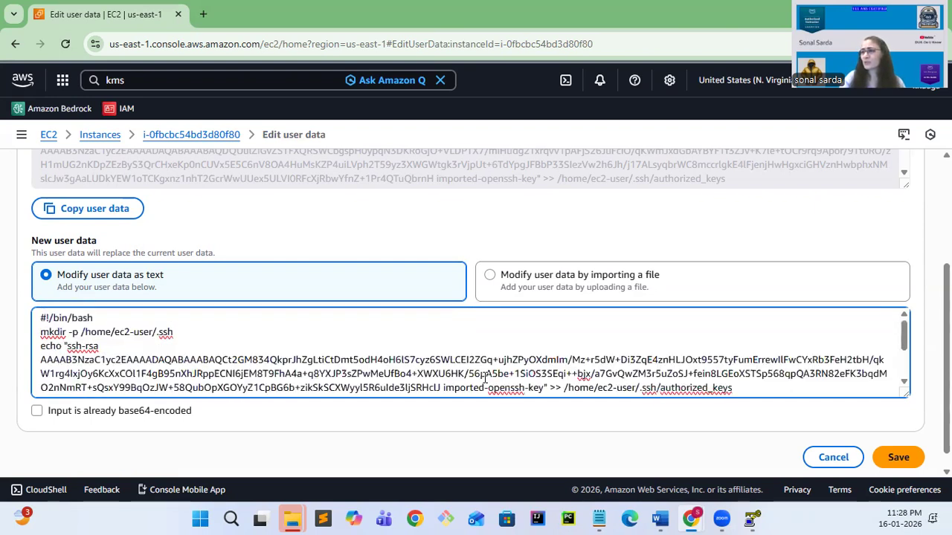
Save the modified user data and start the testserver instance
left_click(901, 457)
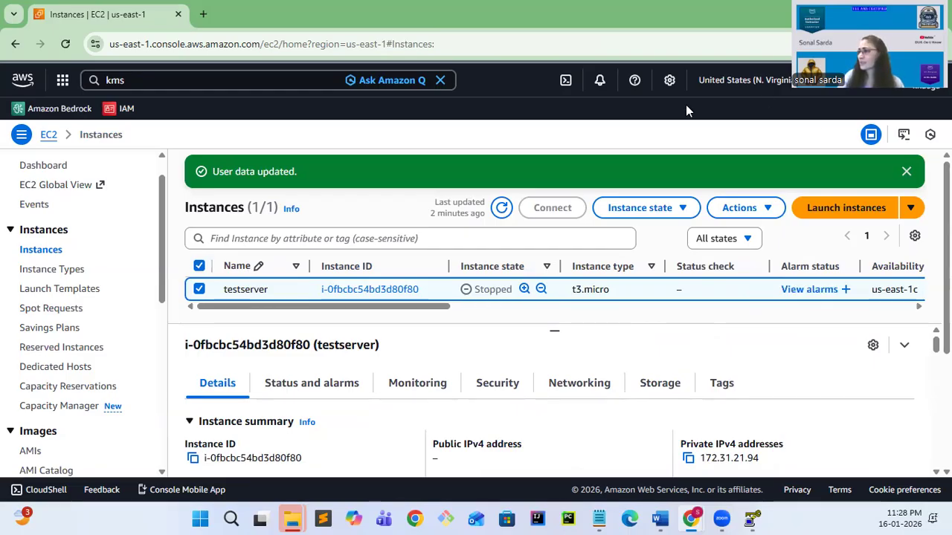
left_click(638, 209)
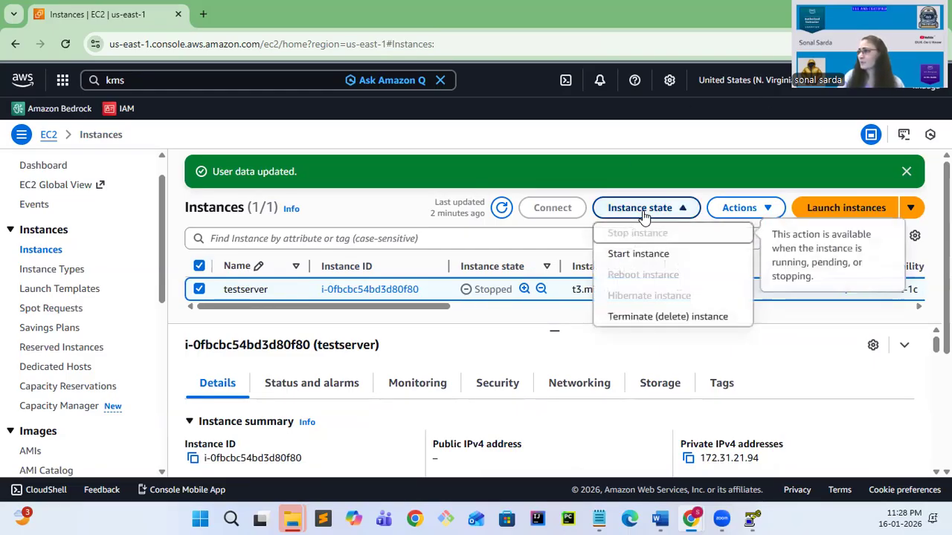
left_click(625, 257)
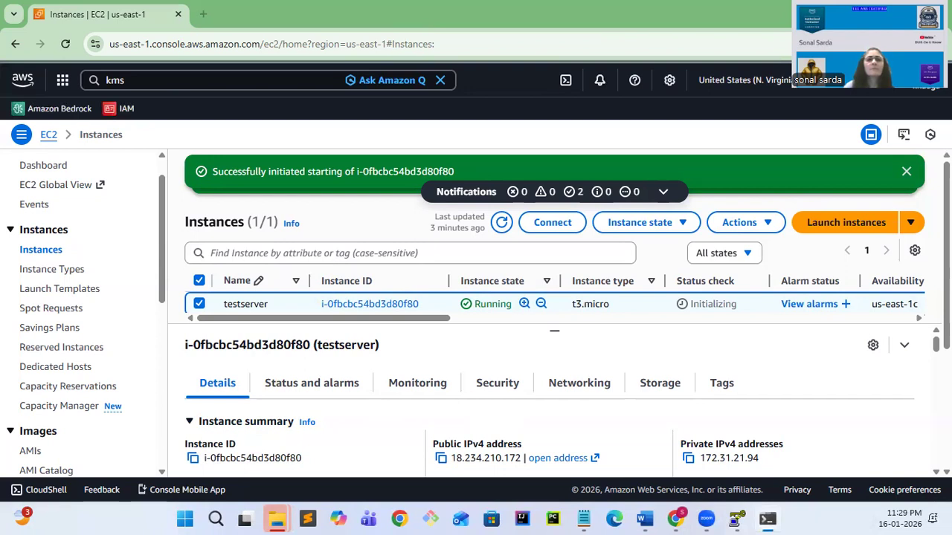
Switch to Command Prompt, change to the Downloads folder and begin an SSH command with "ssh -i demotestkey.pem"
type("c")
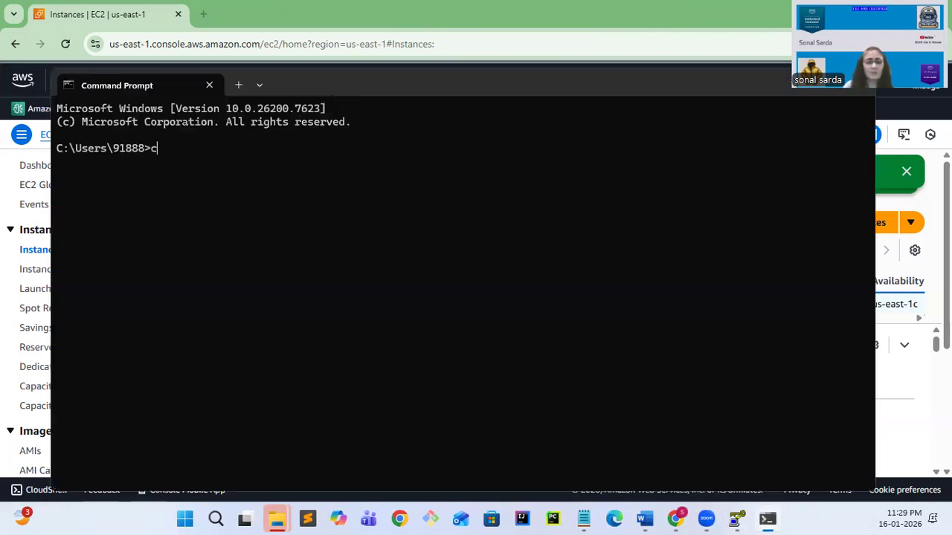
type("d Downloads")
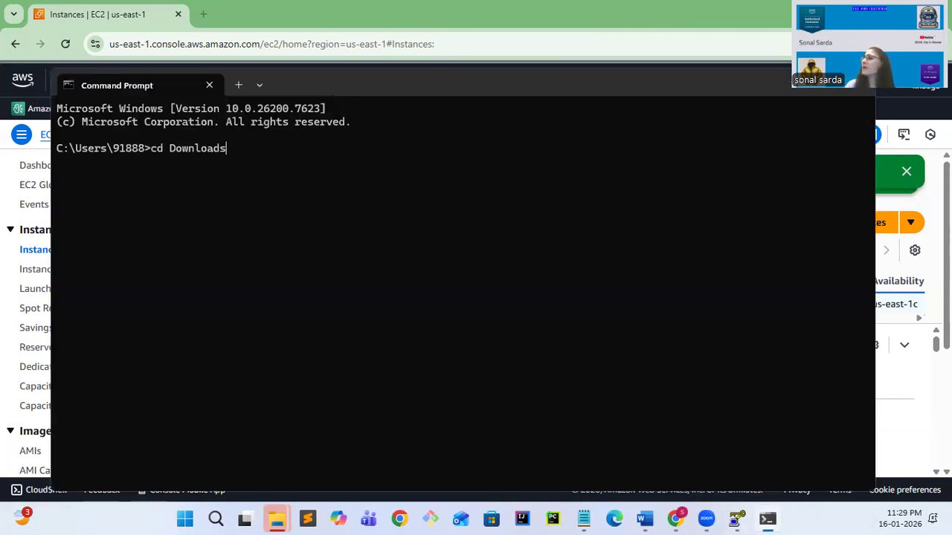
key("Return")
type("ssh -i demo")
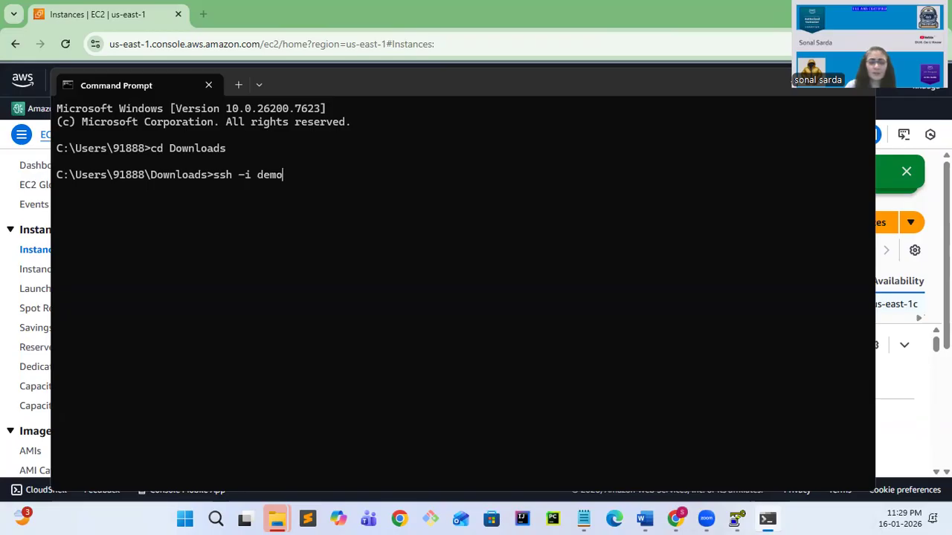
type("testkey.pem")
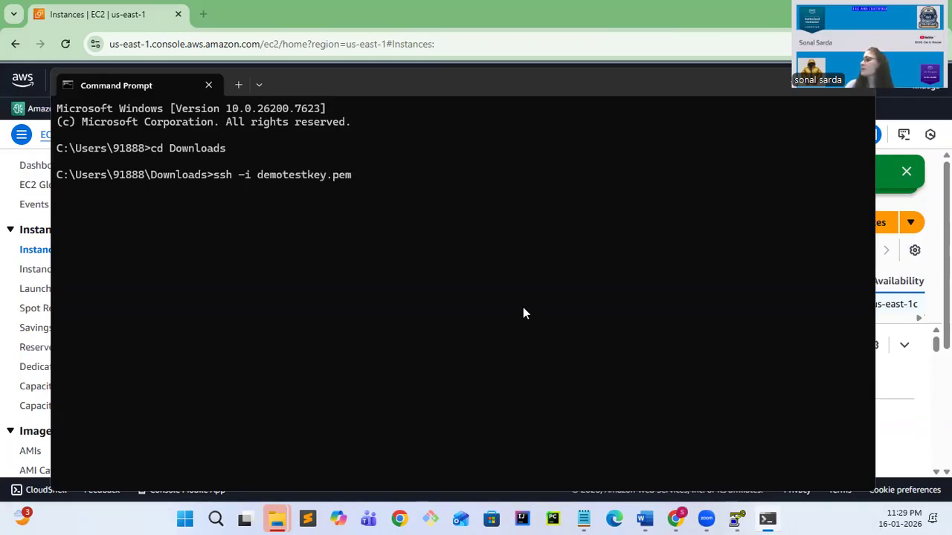
Return to the AWS console, refresh the EC2 instances list and open the key pairs list
left_click(674, 8)
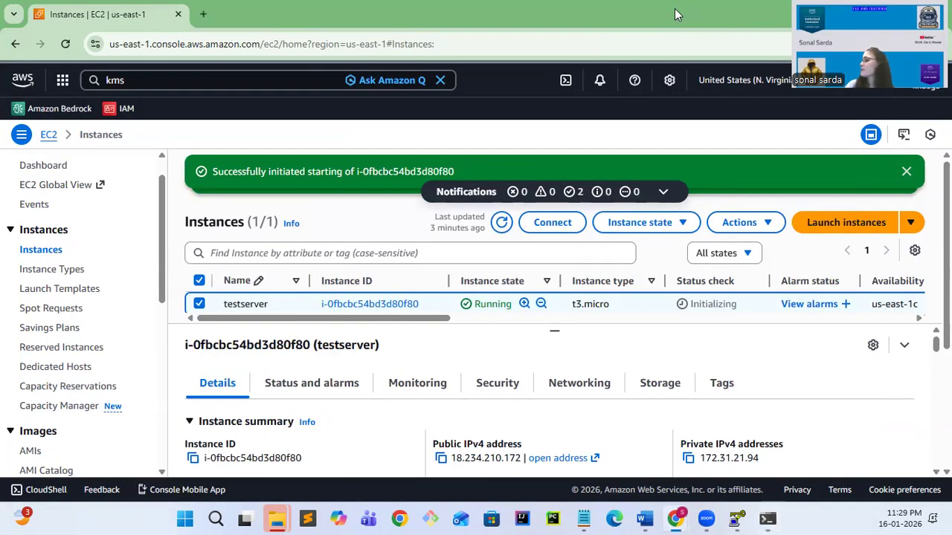
left_click(503, 225)
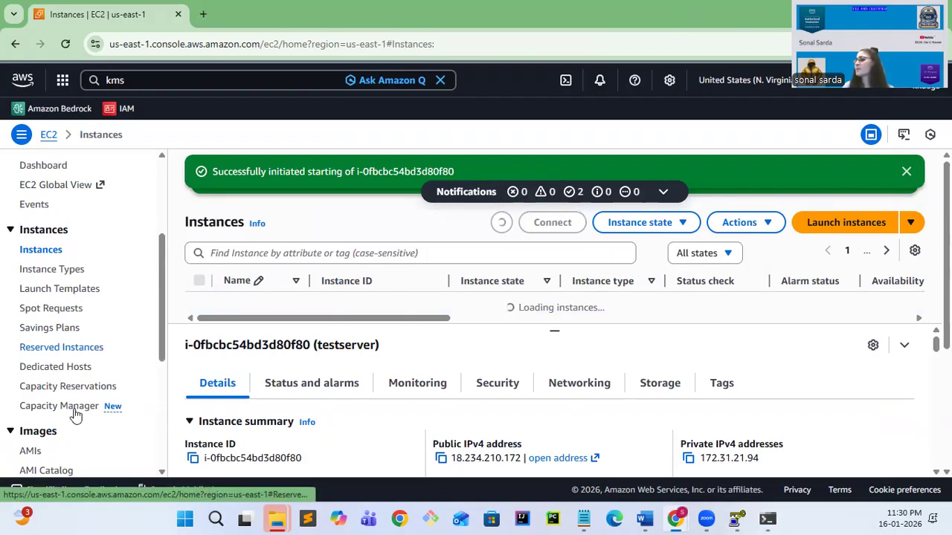
scroll(78, 386, "down", 3)
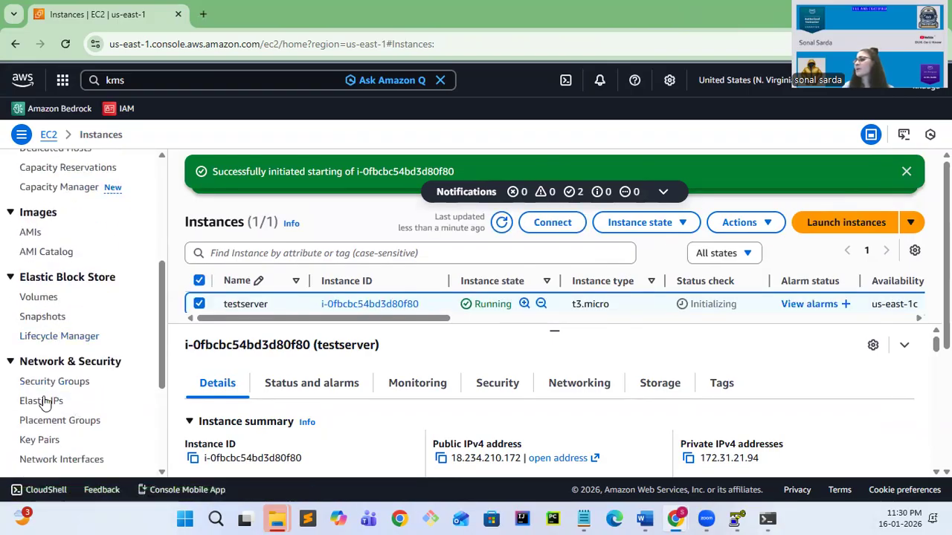
scroll(42, 399, "down", 1)
left_click(42, 367)
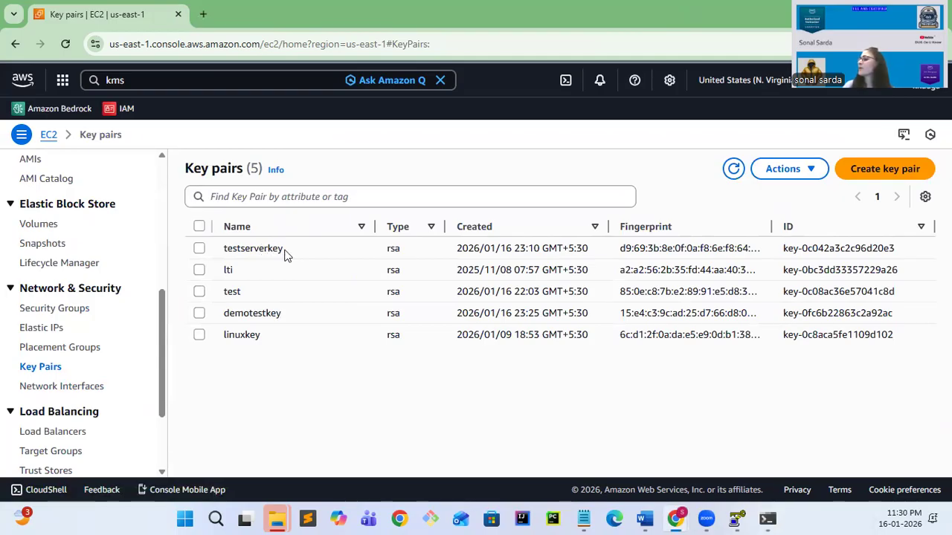
Select the testserverkey key pair in the list, leaving its context options unused
left_click(288, 254)
right_click(288, 254)
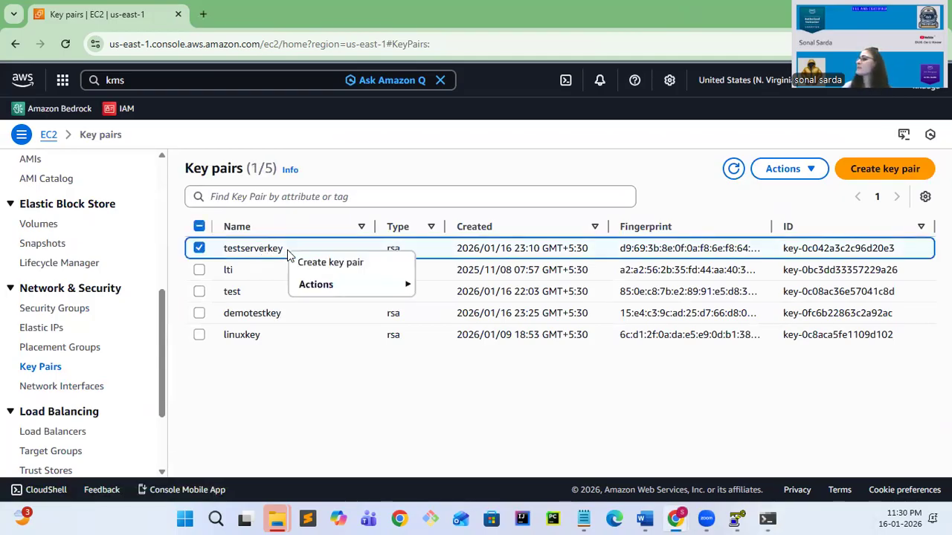
left_click(275, 361)
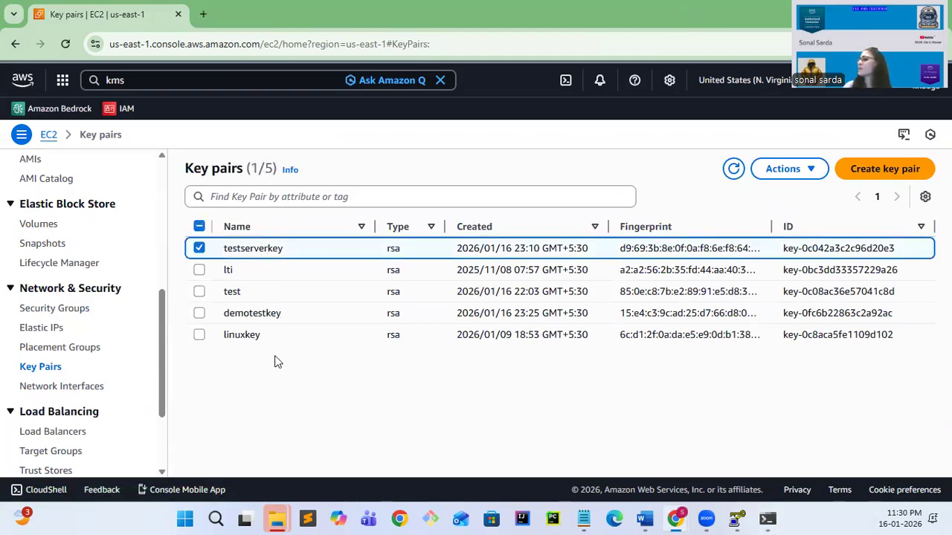
Deselect the testserverkey key pair, then return to the EC2 instances list and copy testserver's public IPv4 address
left_click(199, 248)
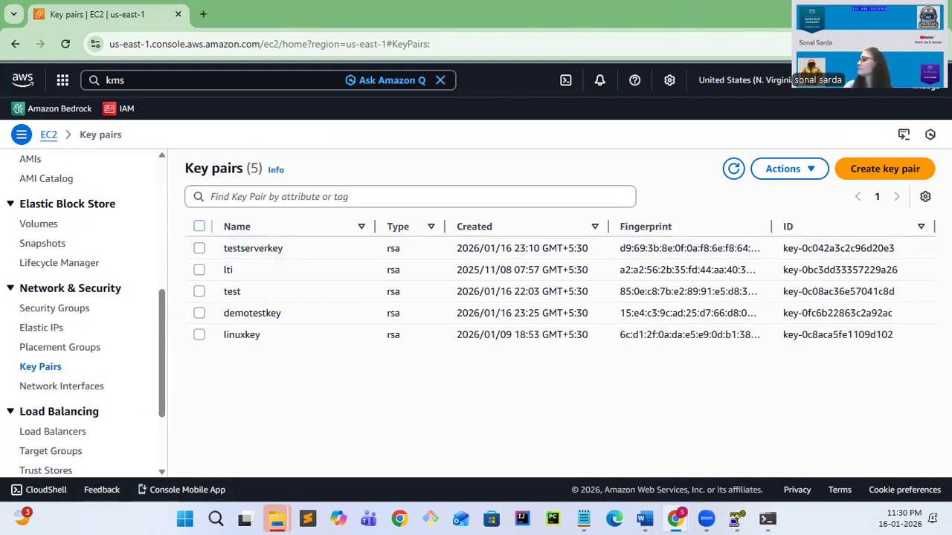
scroll(55, 323, "up", 5)
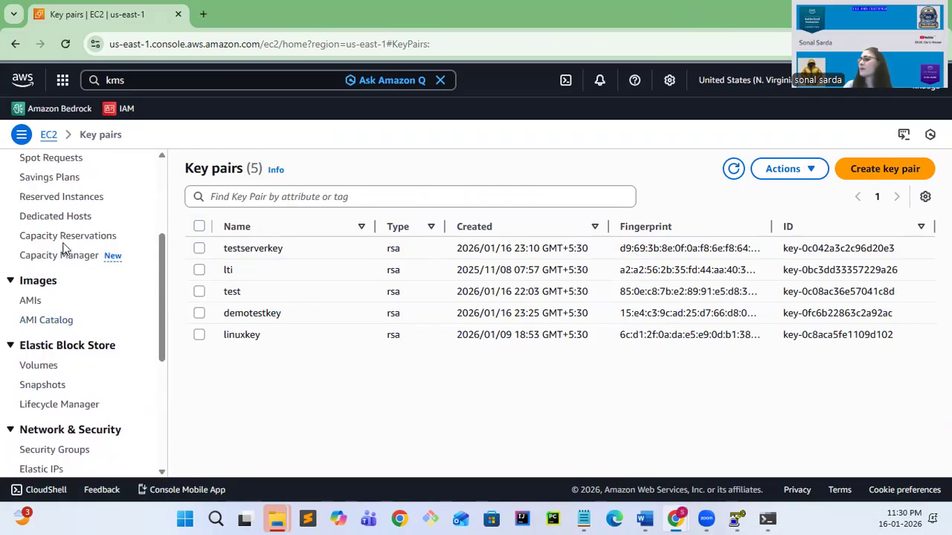
left_click(41, 227)
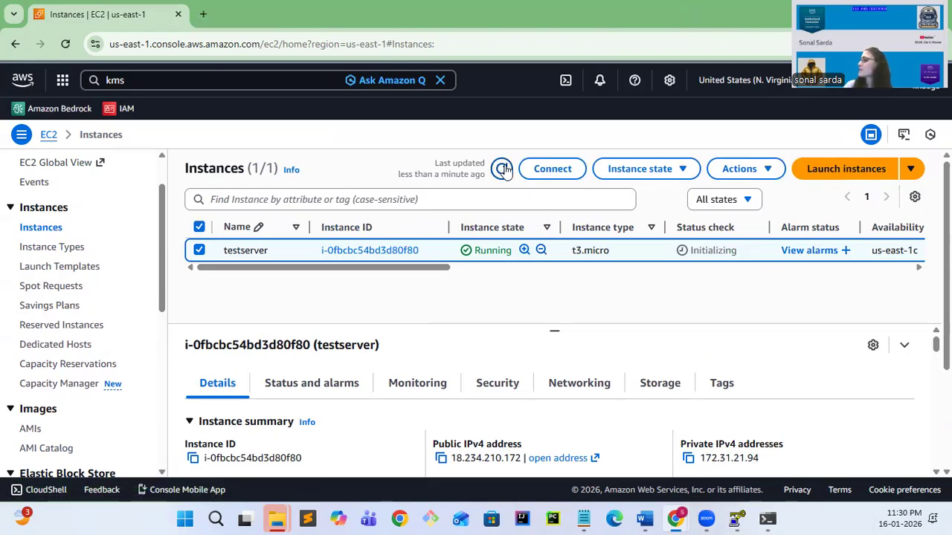
scroll(559, 392, "down", 1)
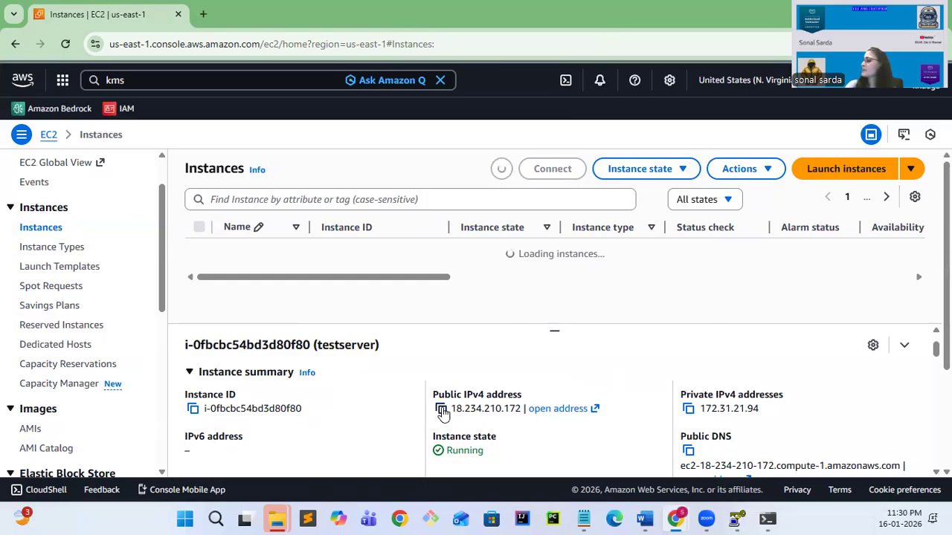
left_click(766, 519)
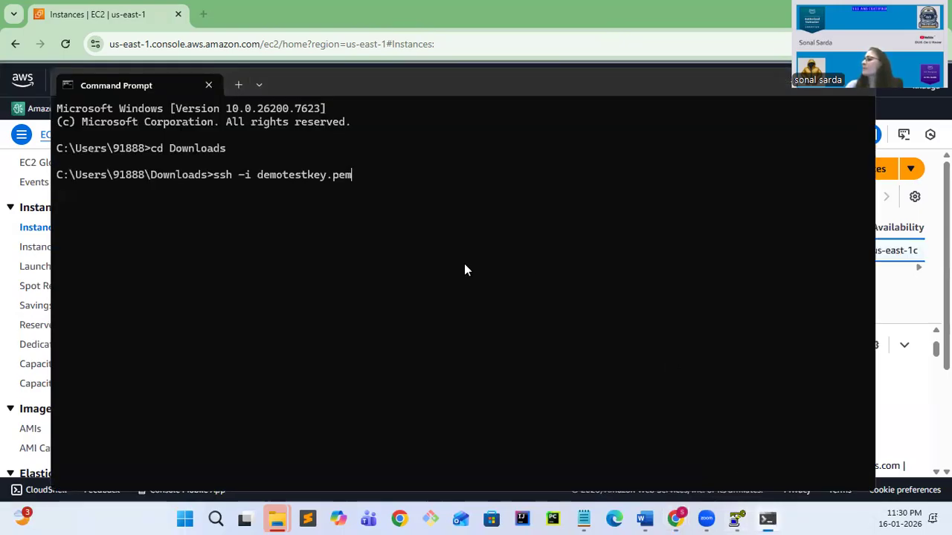
type("e")
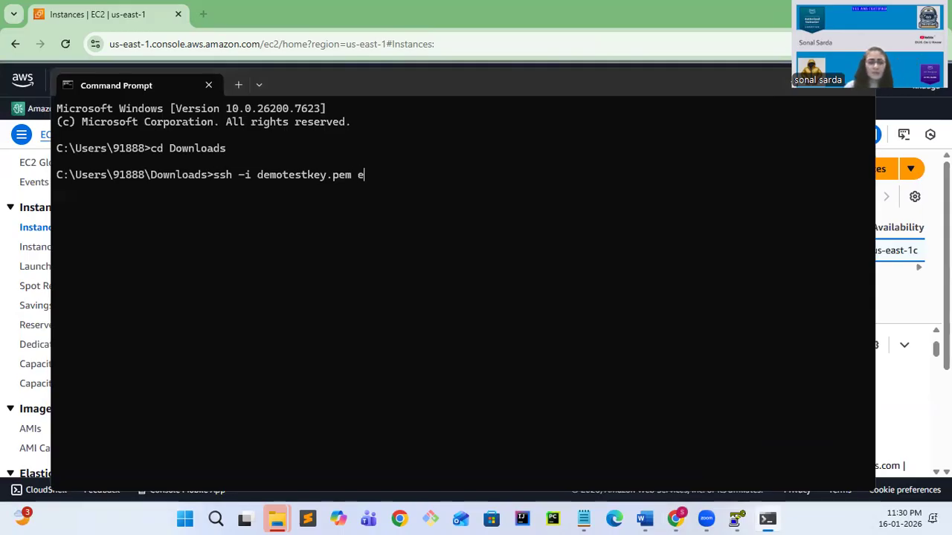
type("c2-user@")
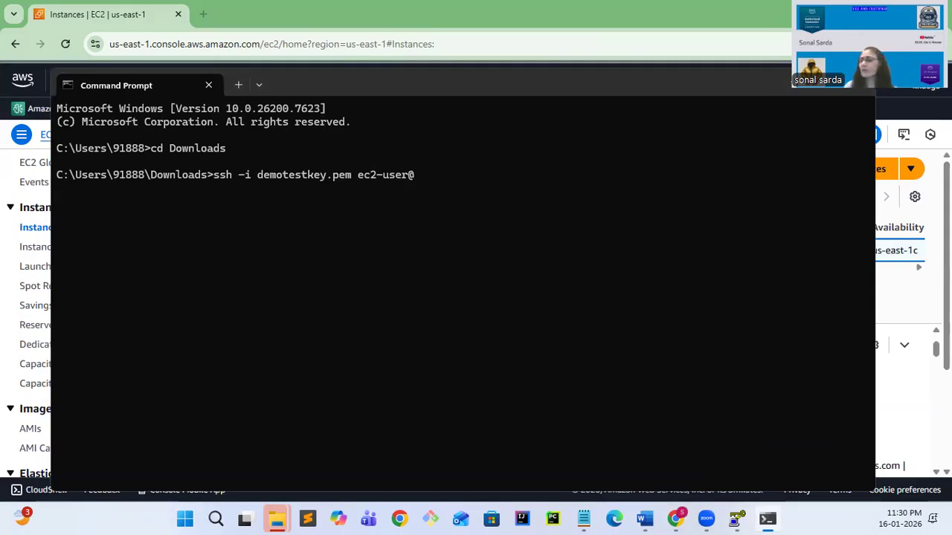
type("V")
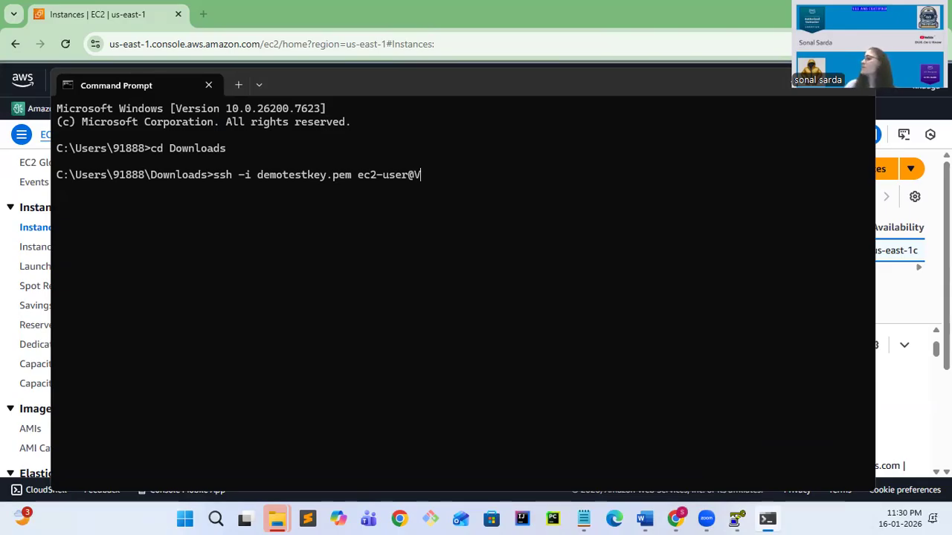
key("BackSpace")
type("18.234.210.172")
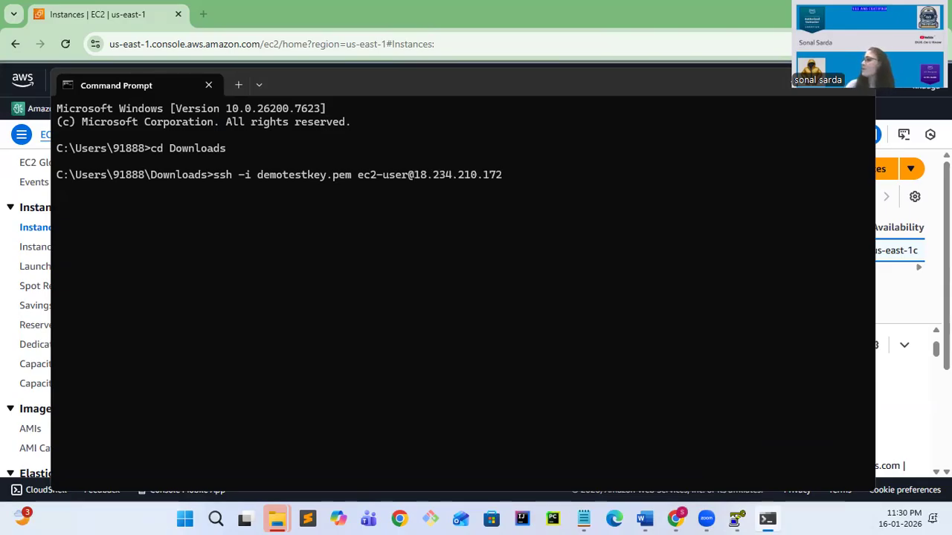
Return to Command Prompt and highlight the demotestkey.pem file name in the SSH command to check it
left_click(558, 14)
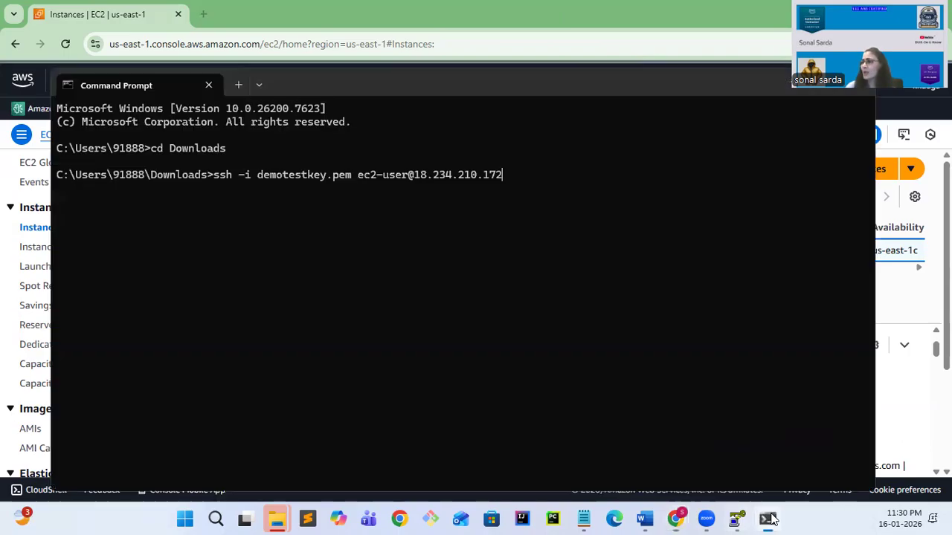
left_click(769, 518)
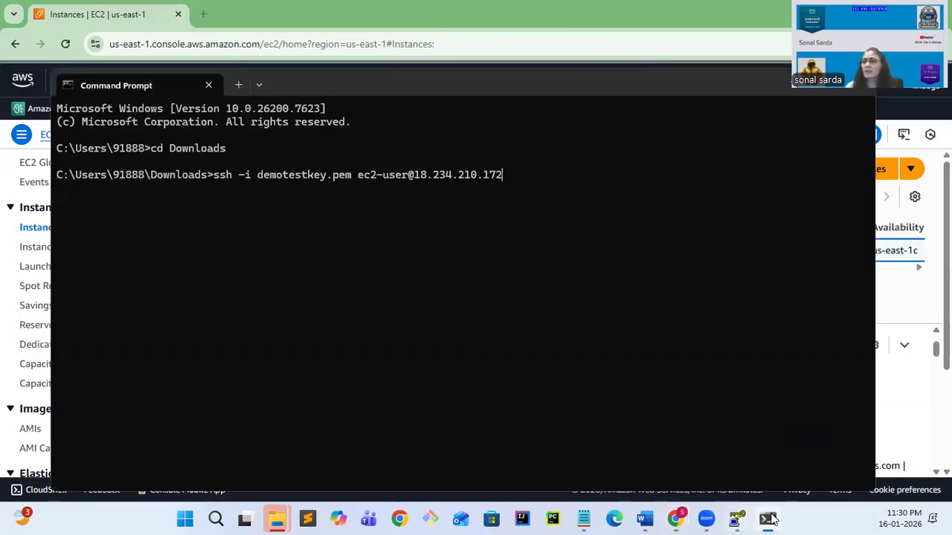
left_click_drag(258, 176, 347, 180)
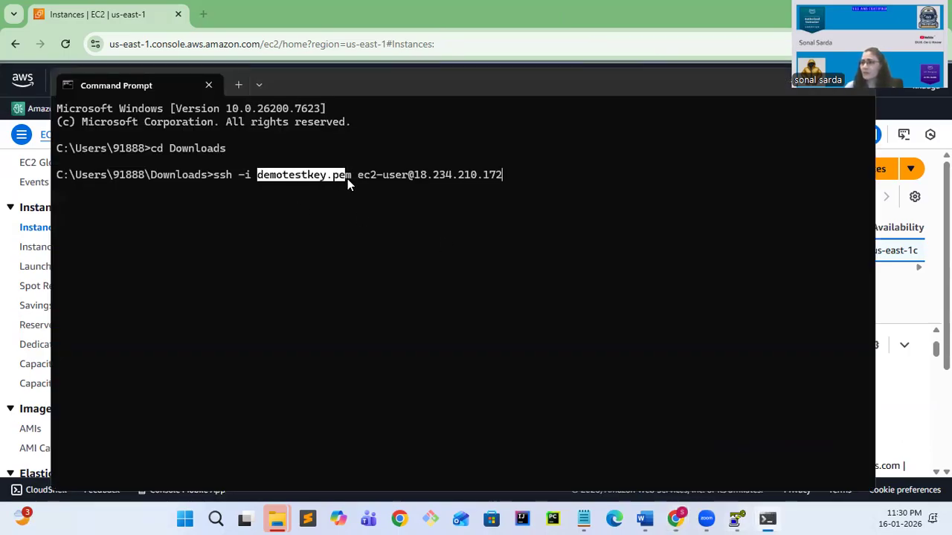